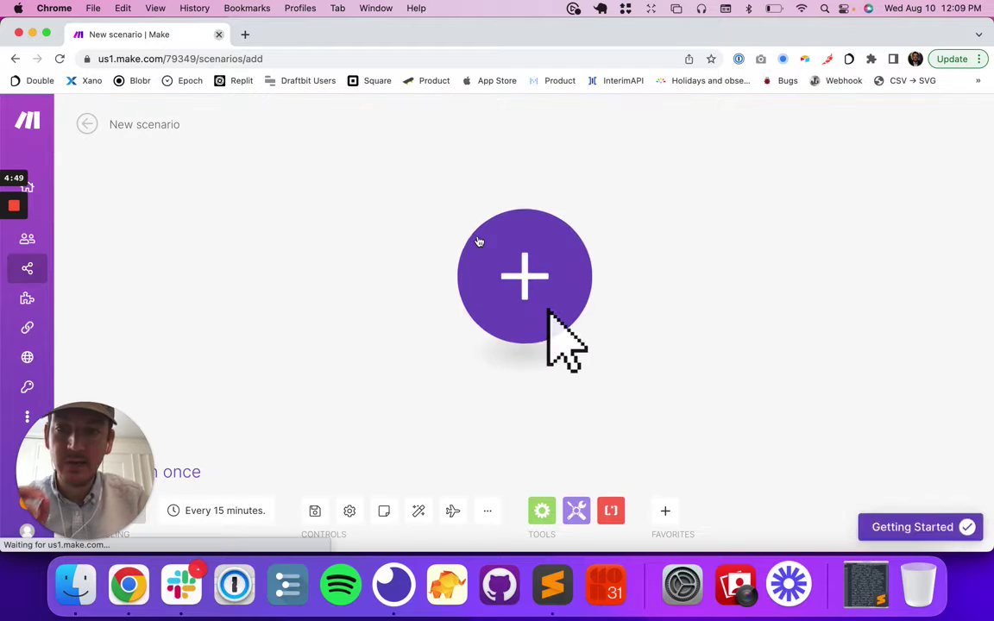
Wait for Make's blank new scenario editor to load, with no modules added.
drag(87, 473, 87, 375)
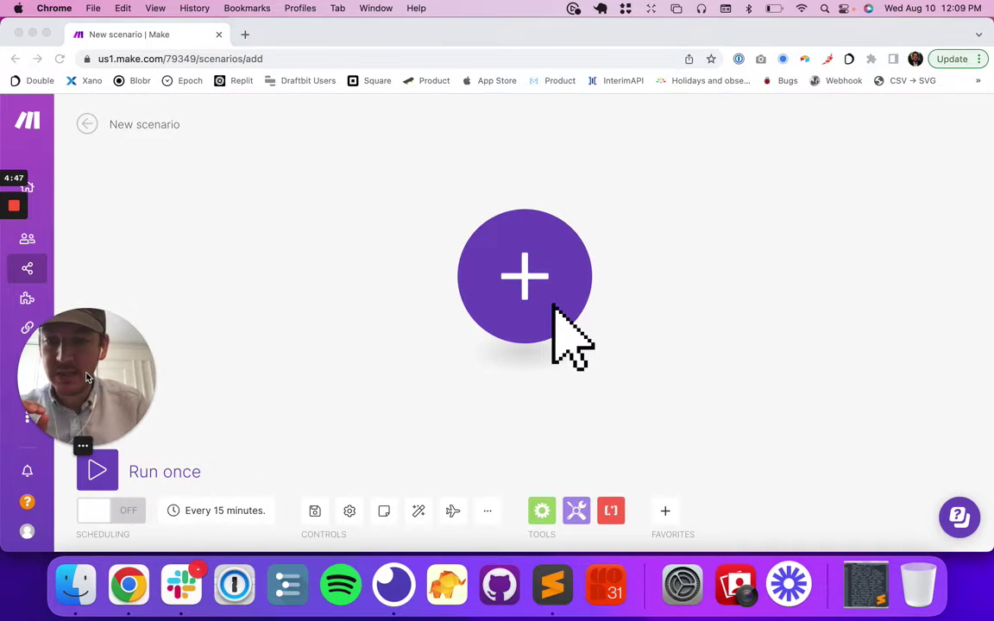
click(211, 516)
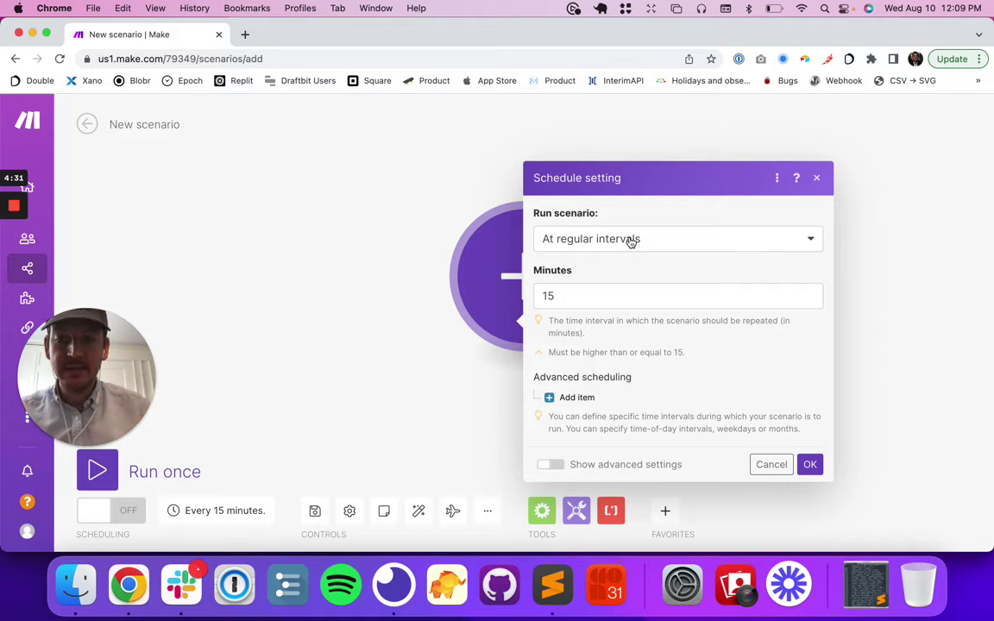
click(574, 293)
key(BackSpace)
text(0)
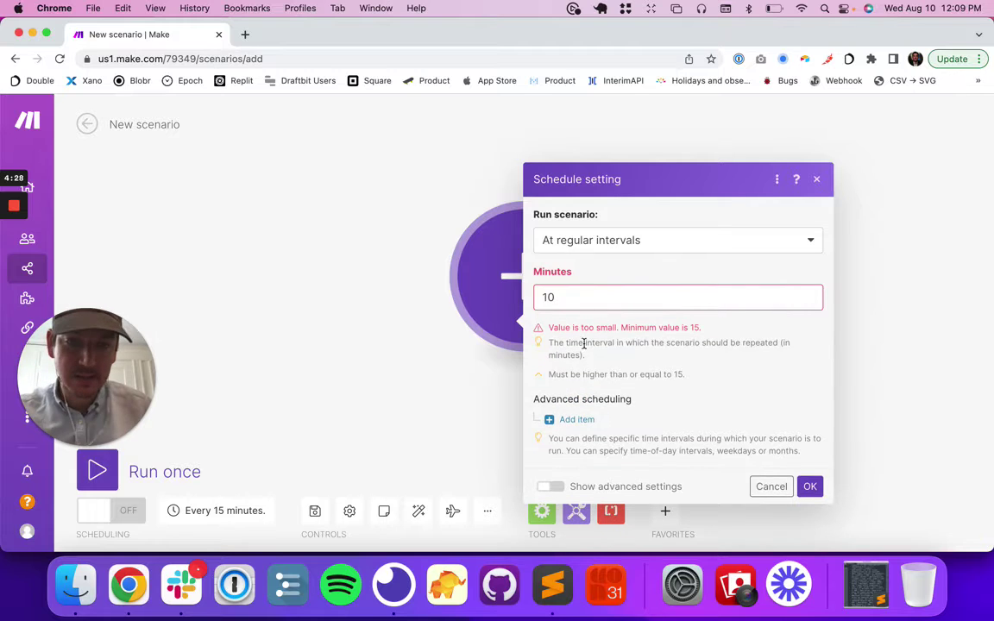
drag(582, 328, 736, 330)
click(559, 293)
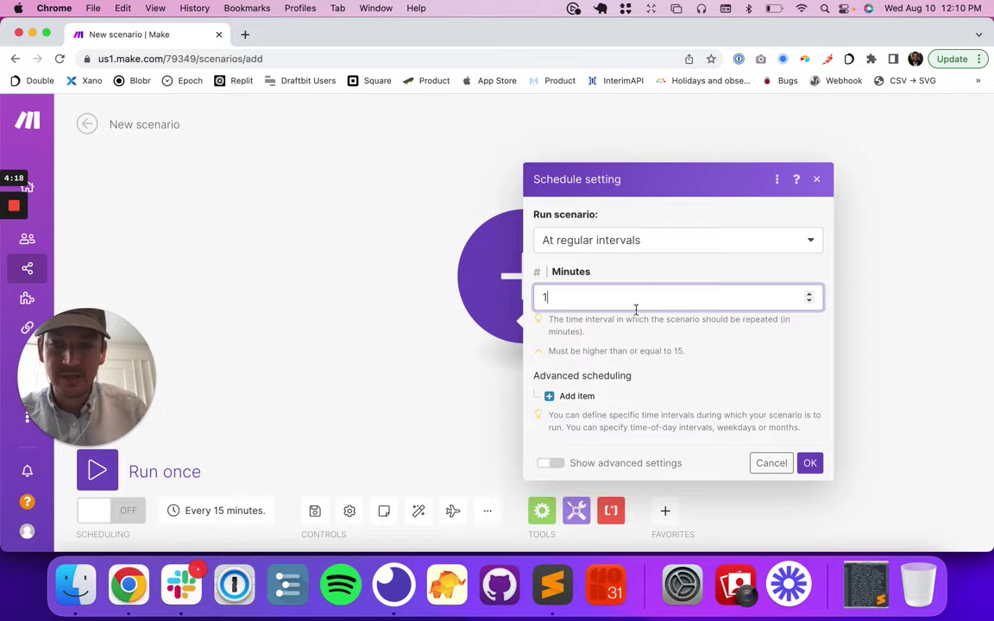
click(819, 180)
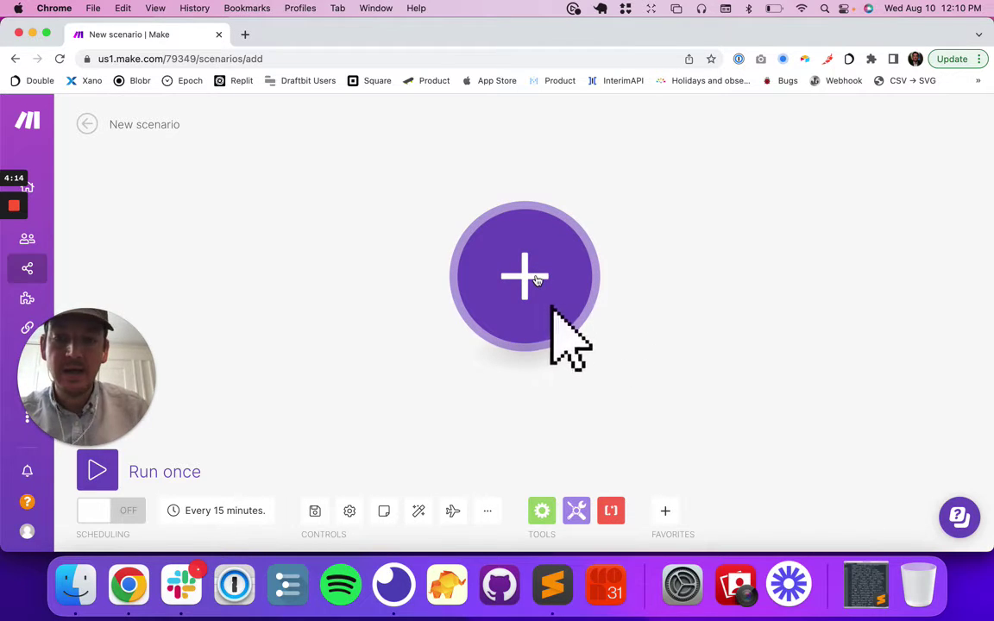
Rerun GET /jobs in Insomnia, then browse the saved job requests, ending on /jobs/every.
key(super+Tab)
key(super+Tab)
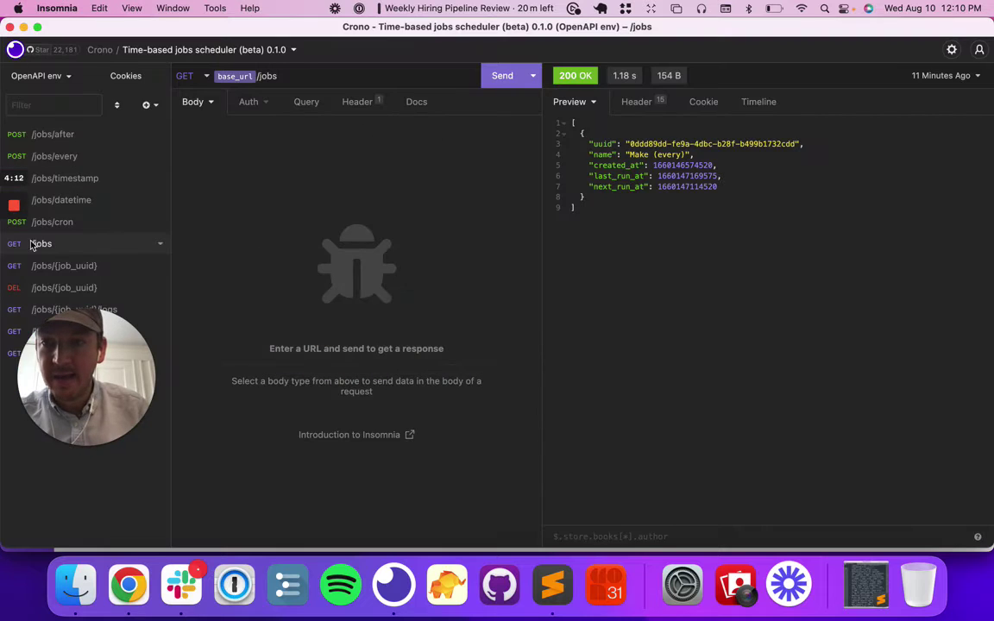
click(503, 81)
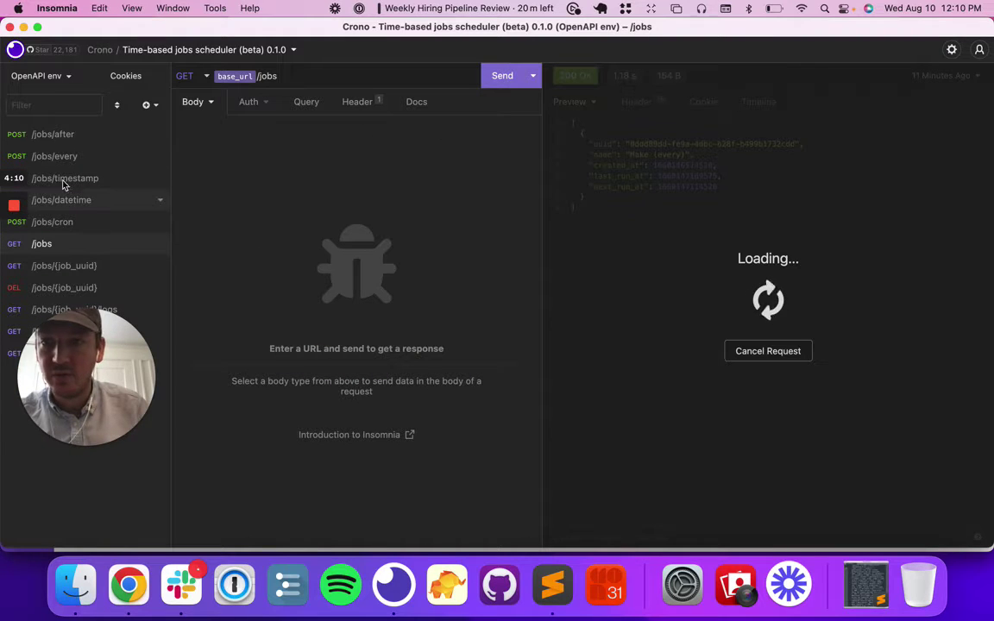
click(47, 138)
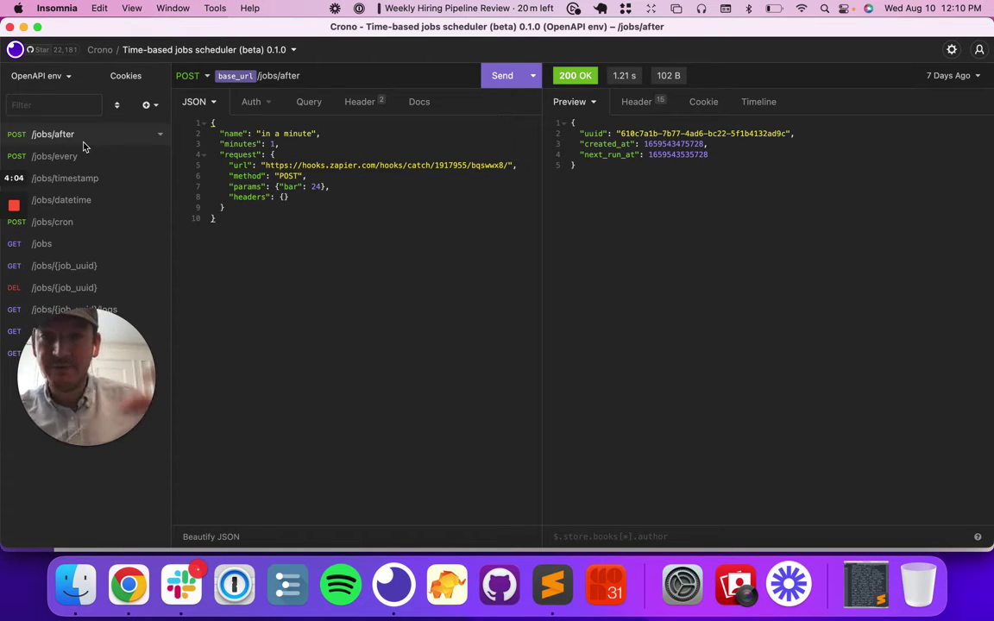
click(80, 155)
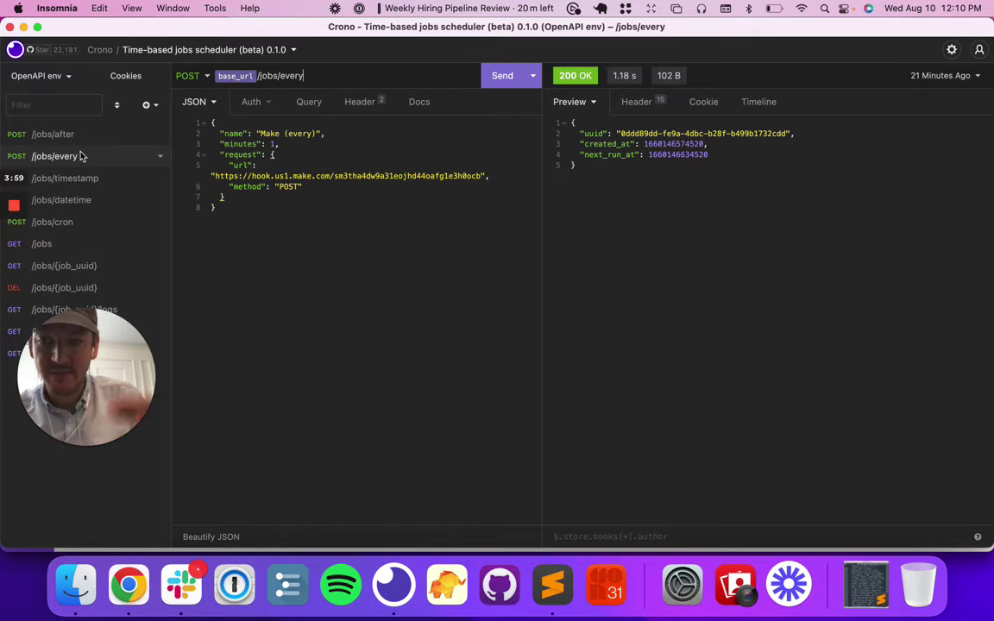
click(80, 175)
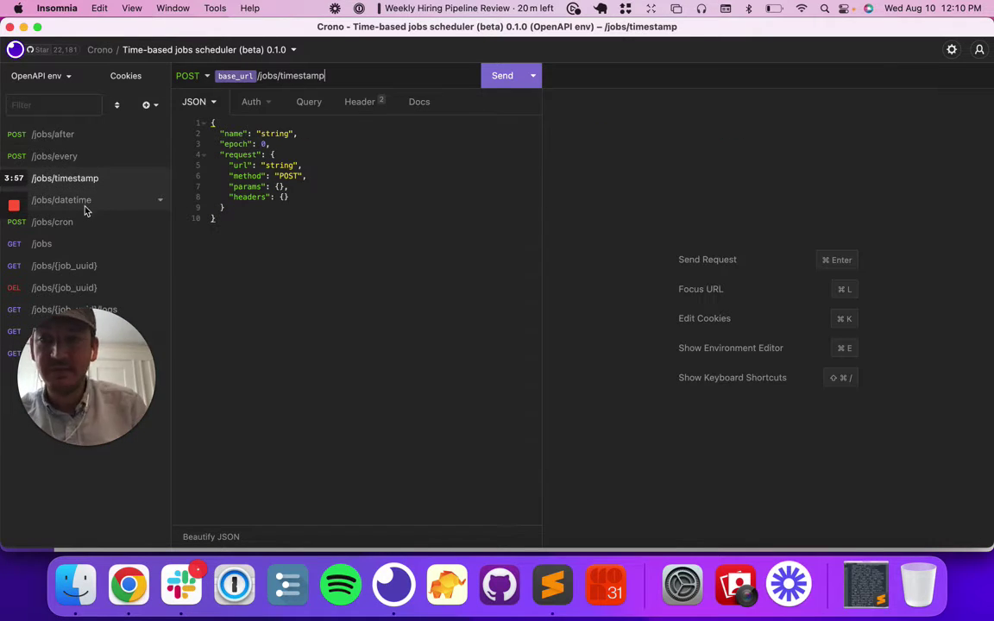
click(85, 203)
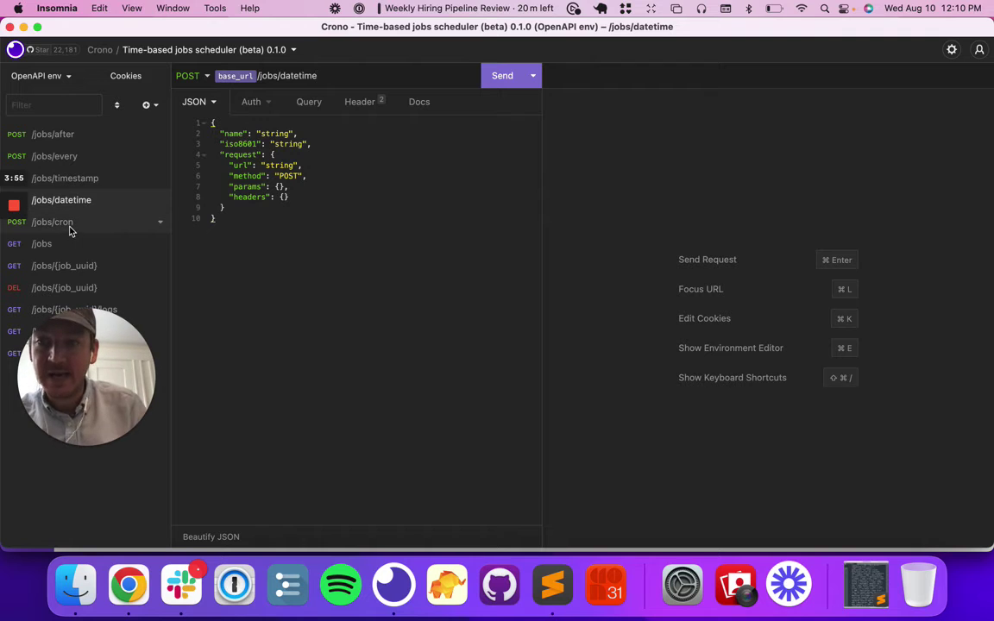
click(71, 226)
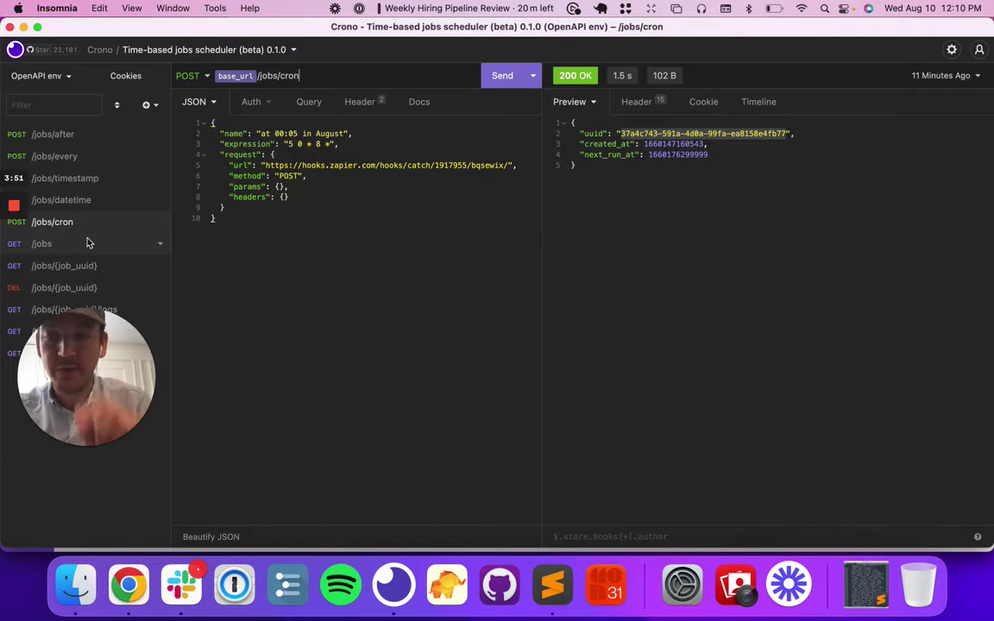
click(86, 158)
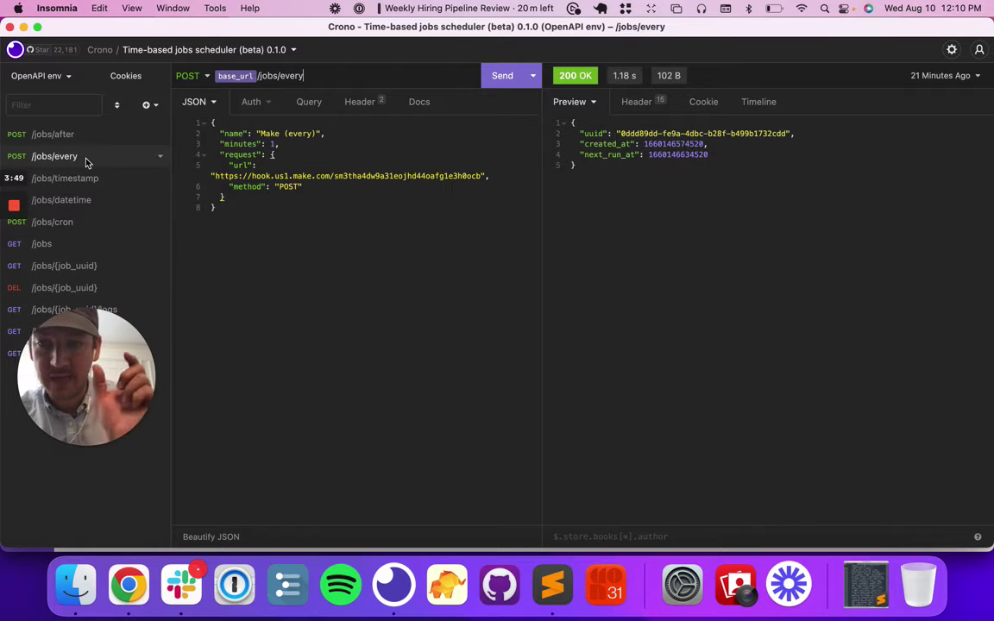
key(super+Tab)
Add a Webhooks > Custom webhook module as the scenario's first module.
click(553, 307)
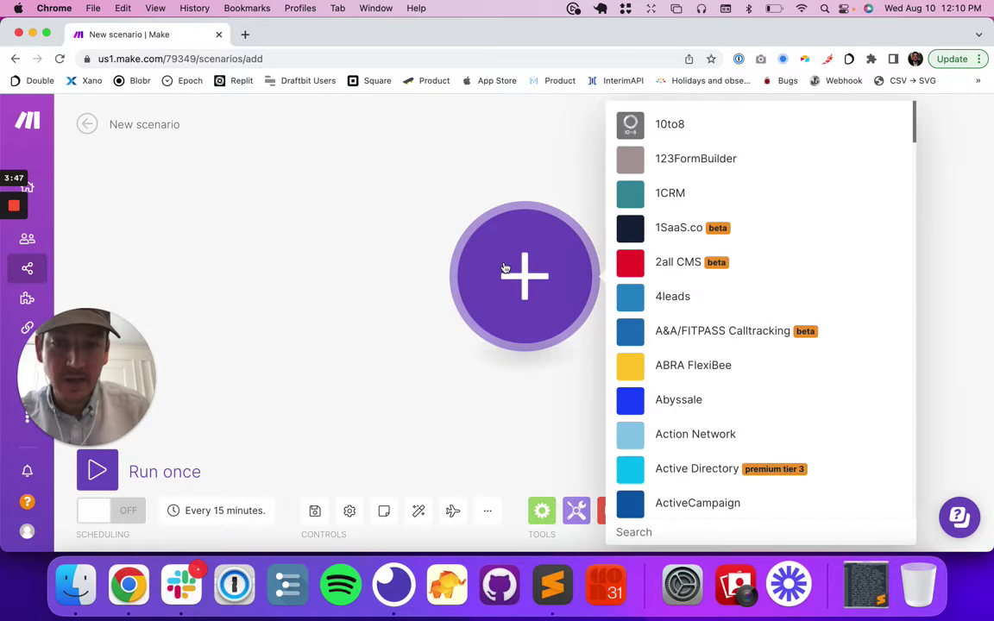
text(web)
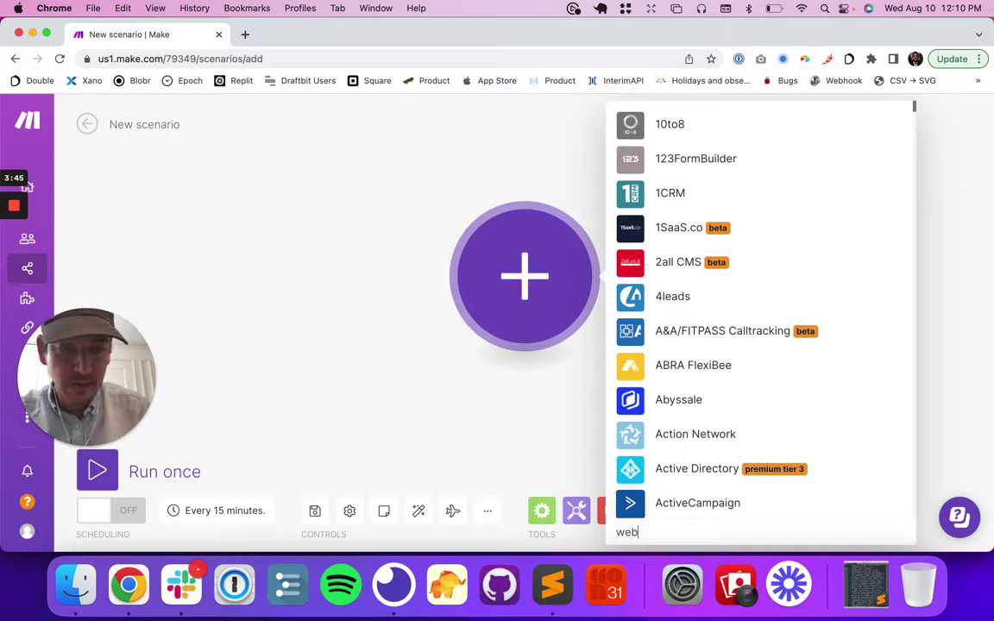
text(hook)
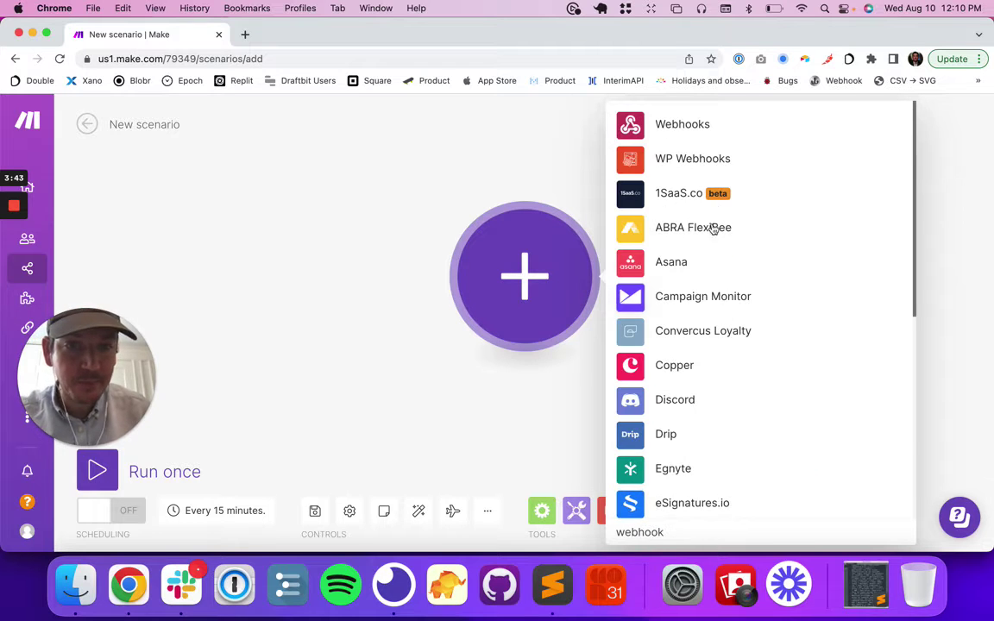
click(694, 127)
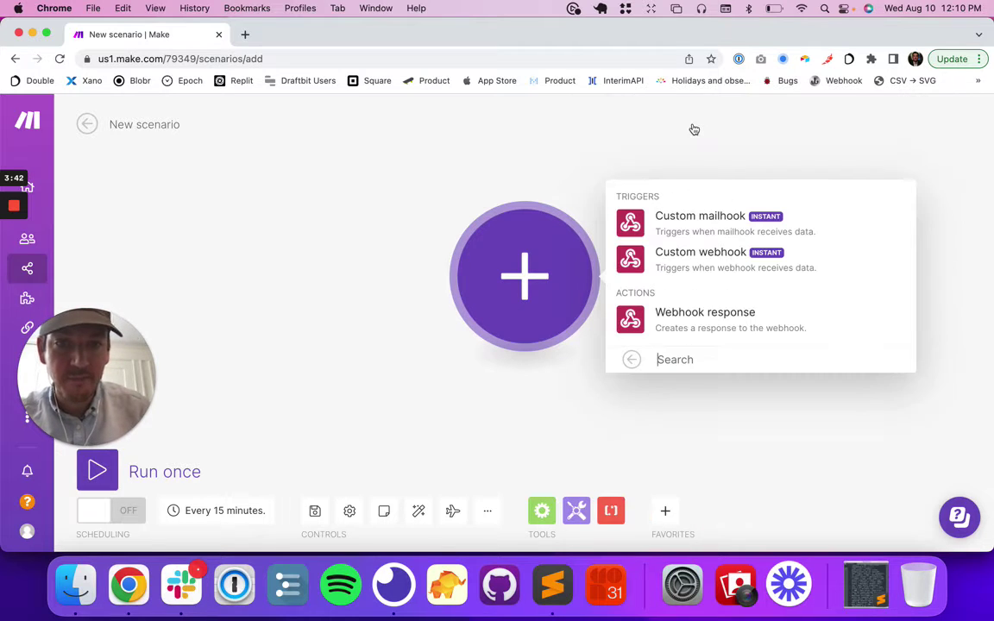
click(687, 256)
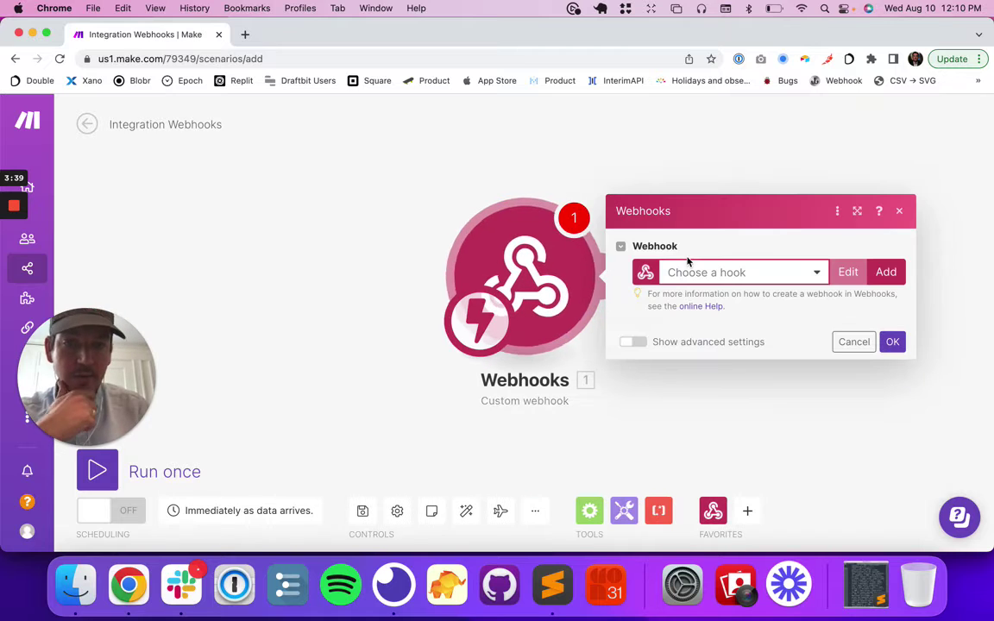
Create a new webhook named 'Crono', save it, and copy its address.
click(886, 273)
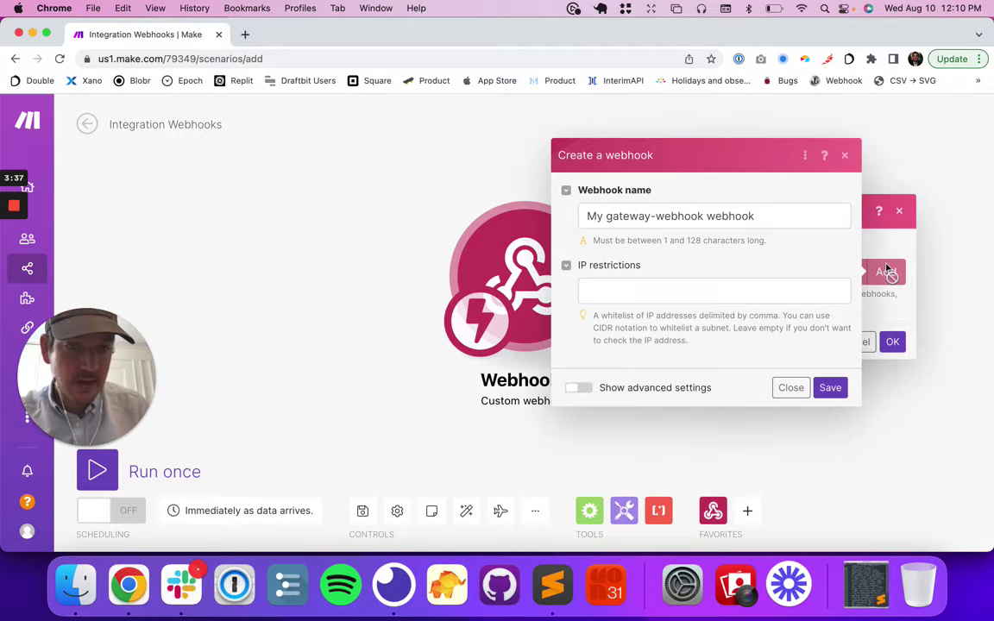
triple_click(655, 221)
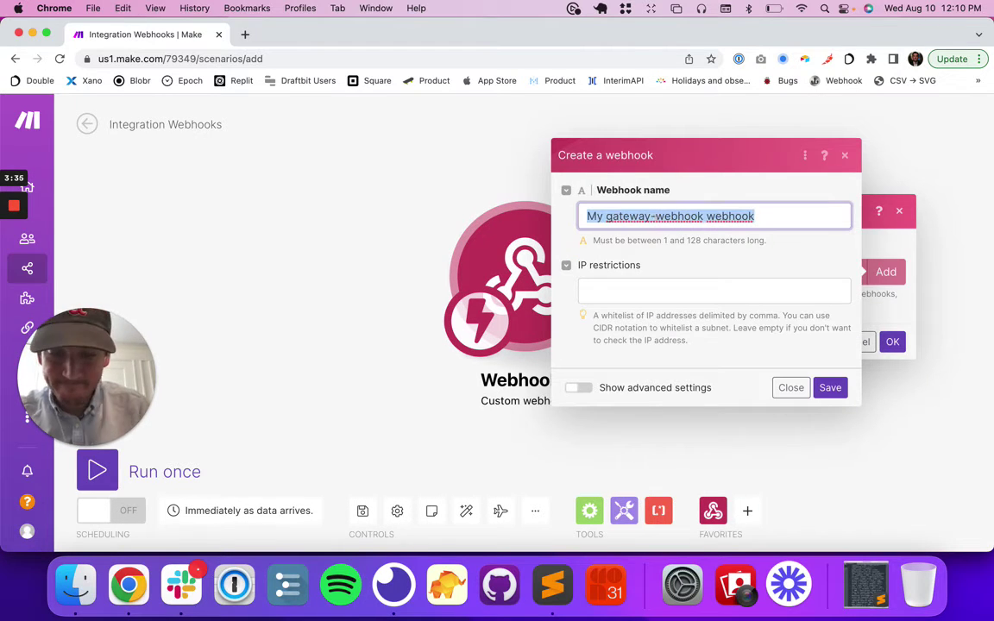
text(Crono)
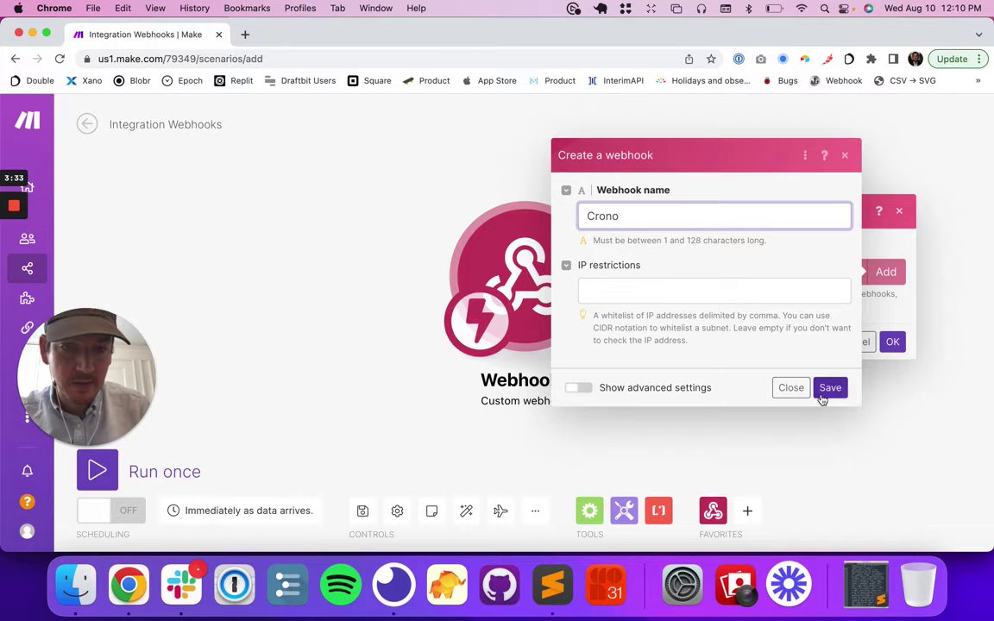
click(829, 388)
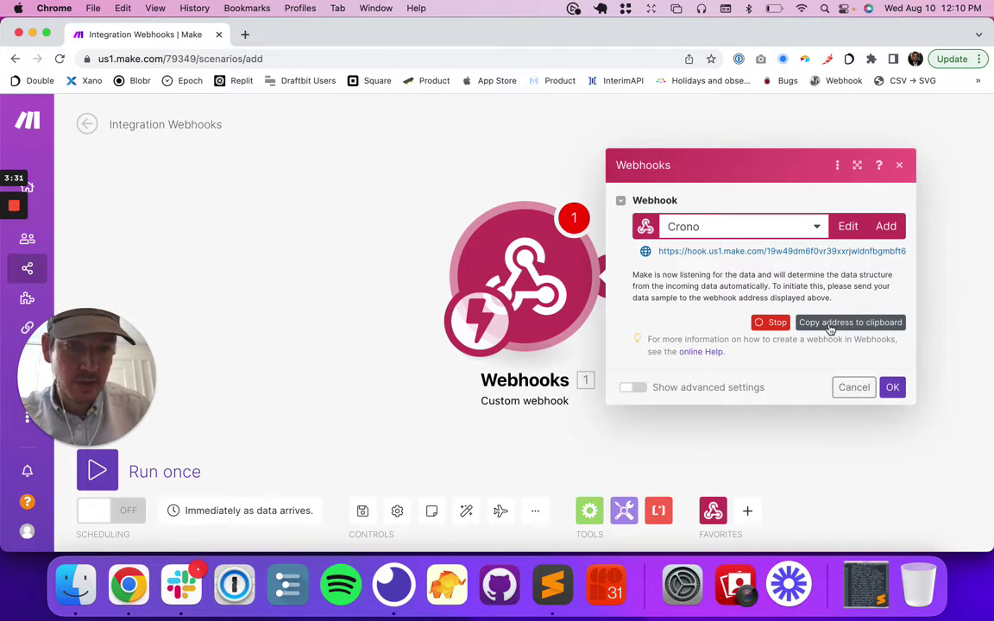
click(829, 323)
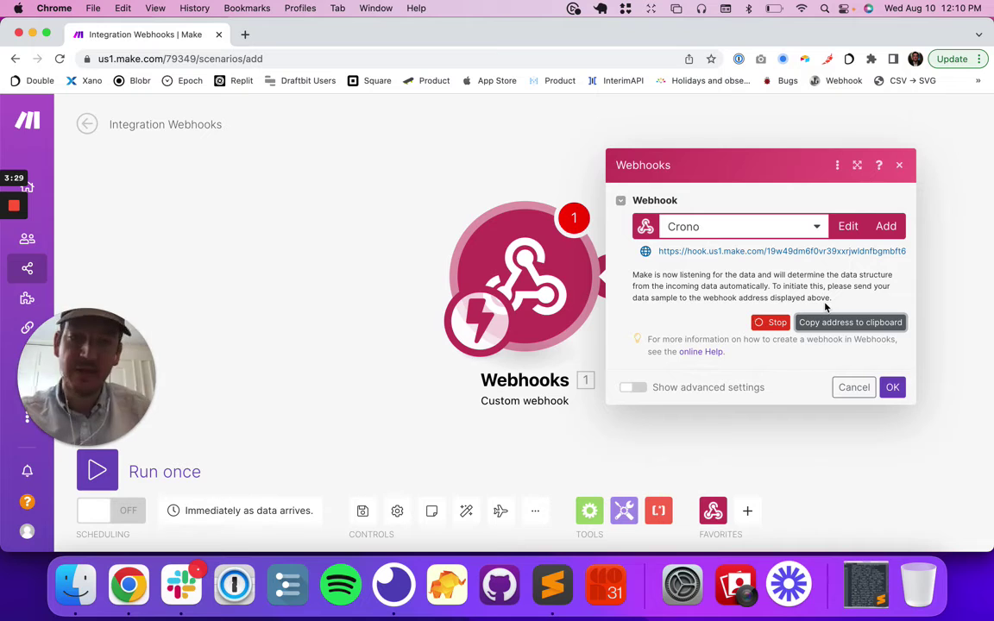
click(891, 387)
key(super+Tab)
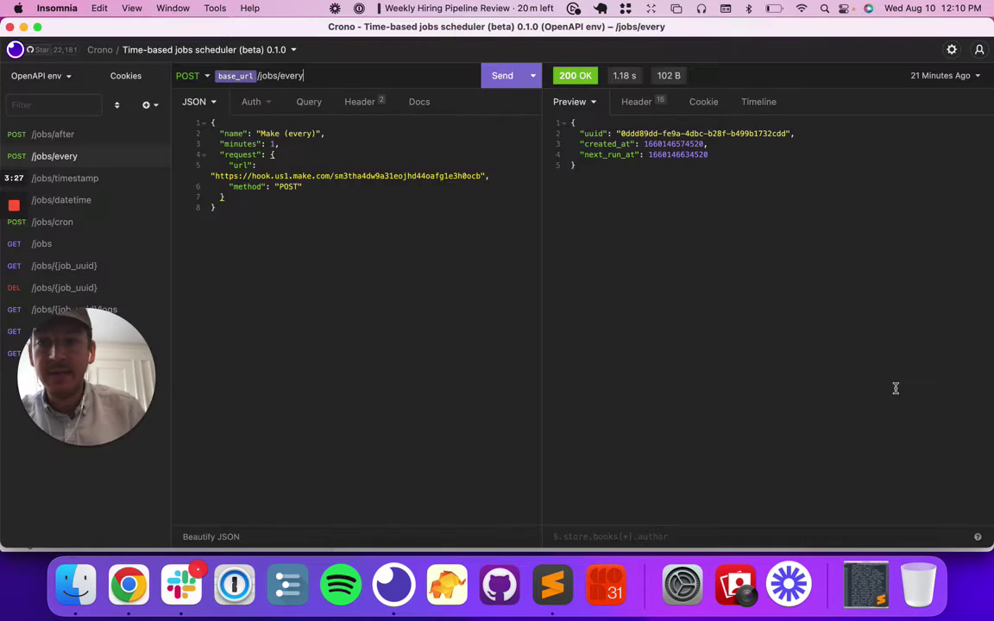
In the /jobs/every body, rename the job 'Make (every minute)' and paste the new webhook URL.
click(256, 136)
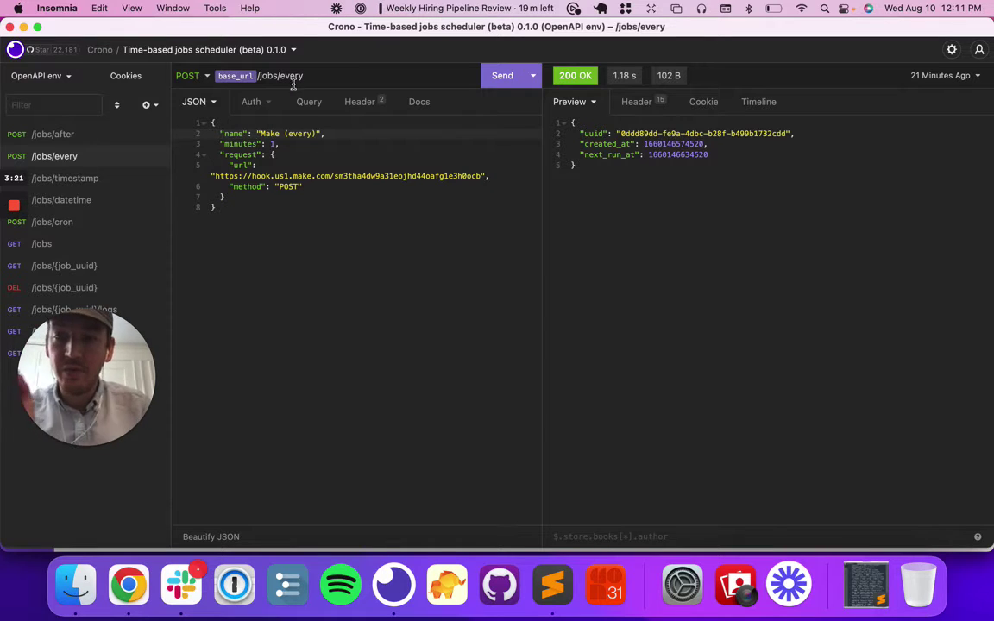
click(283, 145)
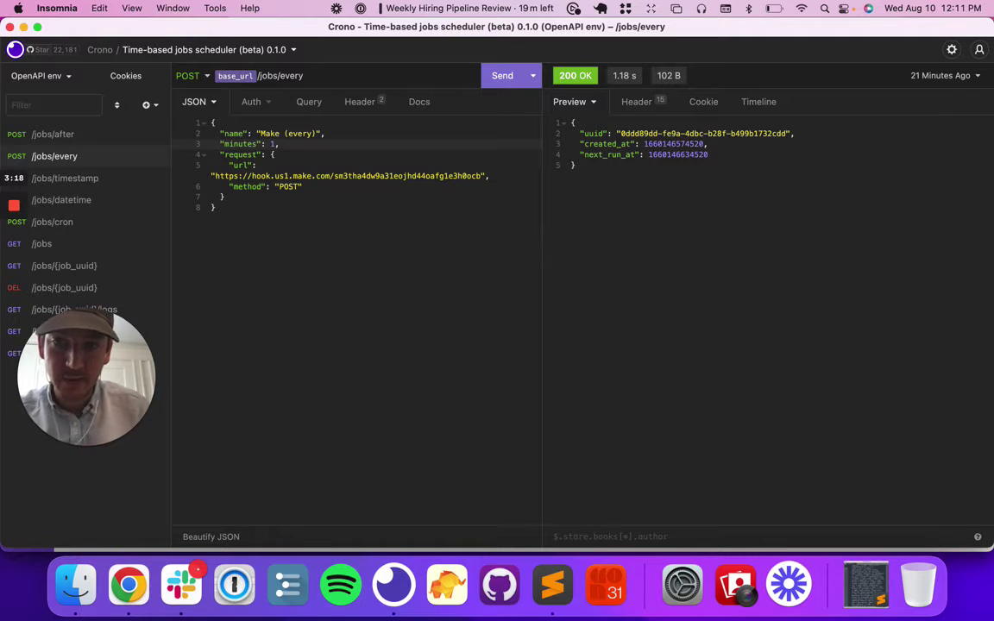
click(282, 133)
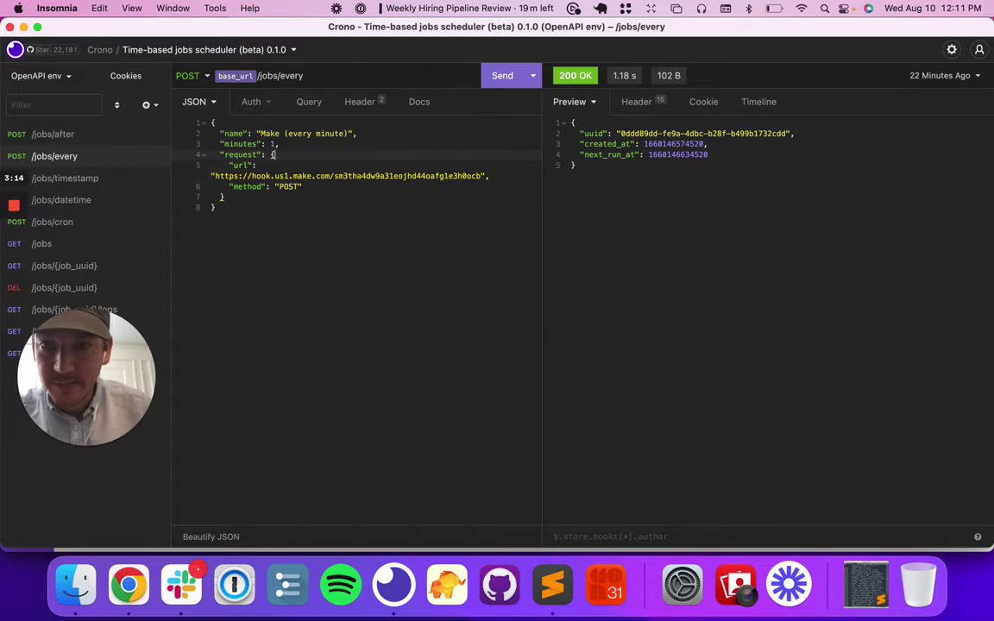
click(343, 175)
drag(214, 176, 485, 176)
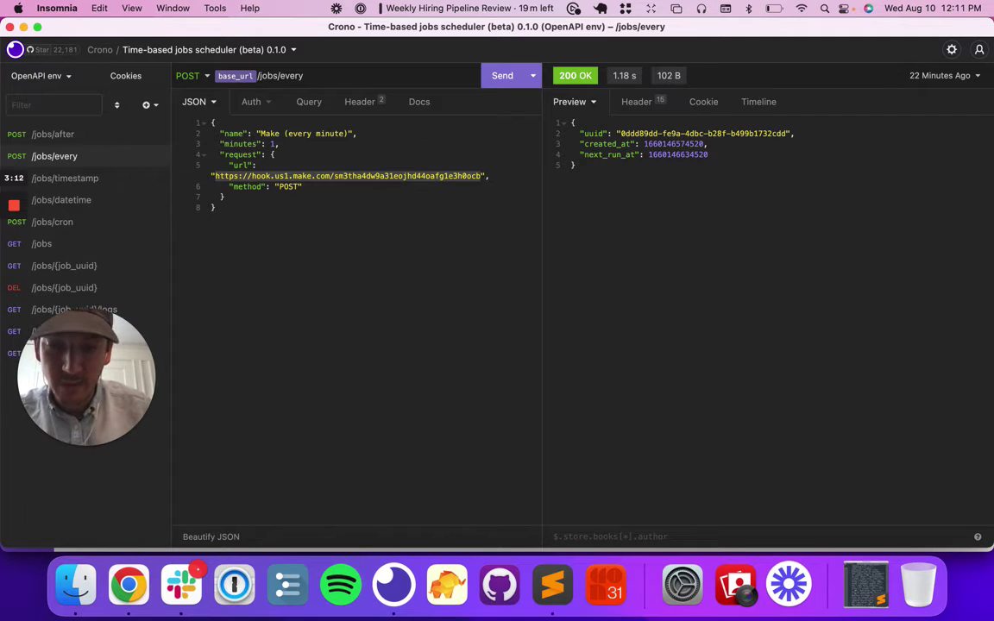
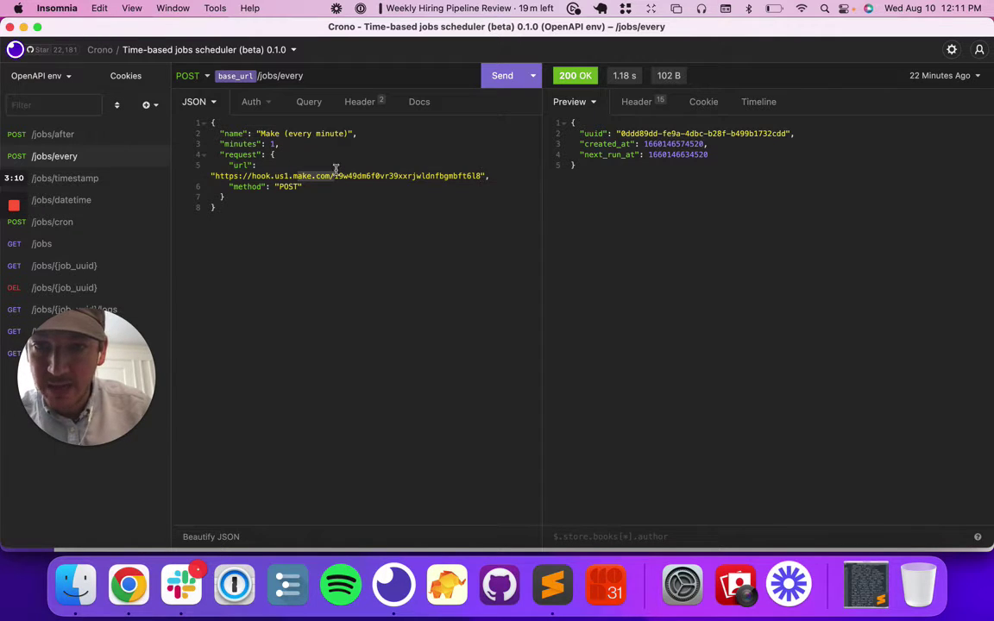
Send the request to create the every-minute job and select the returned job uuid.
double_click(287, 186)
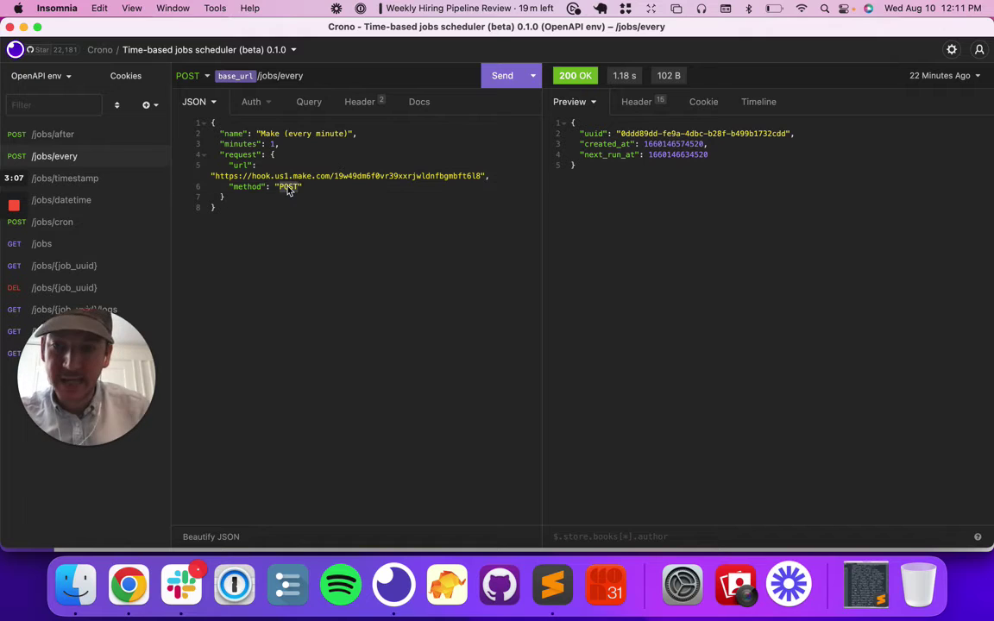
click(506, 76)
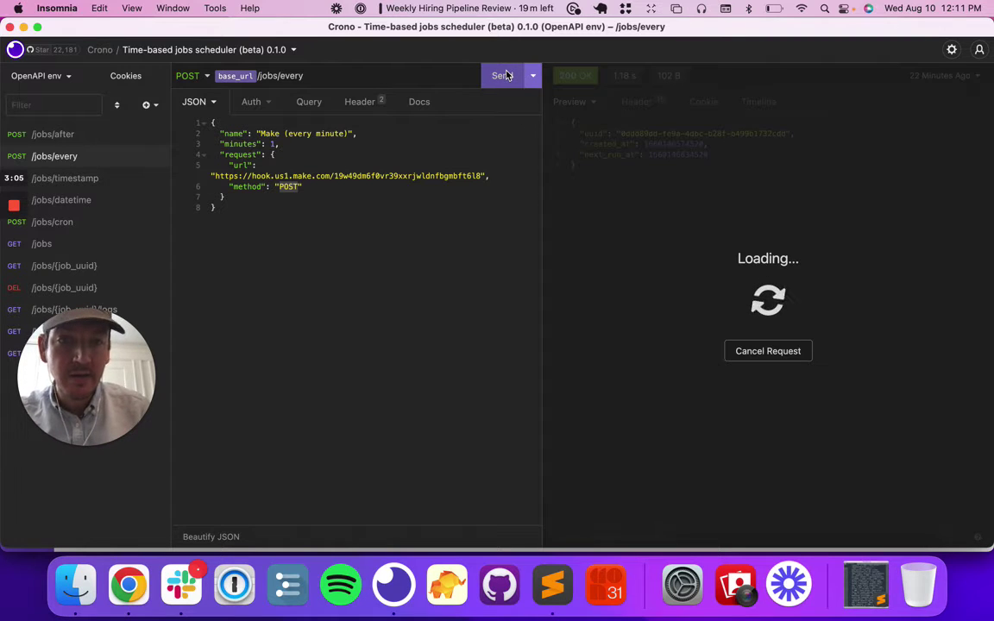
drag(620, 134, 754, 132)
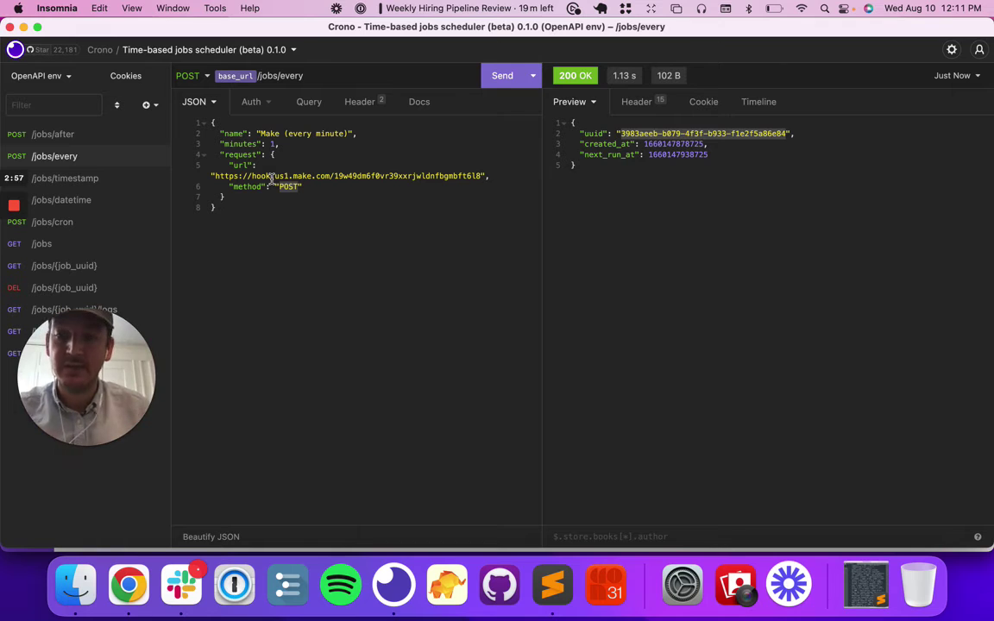
key(super+Tab)
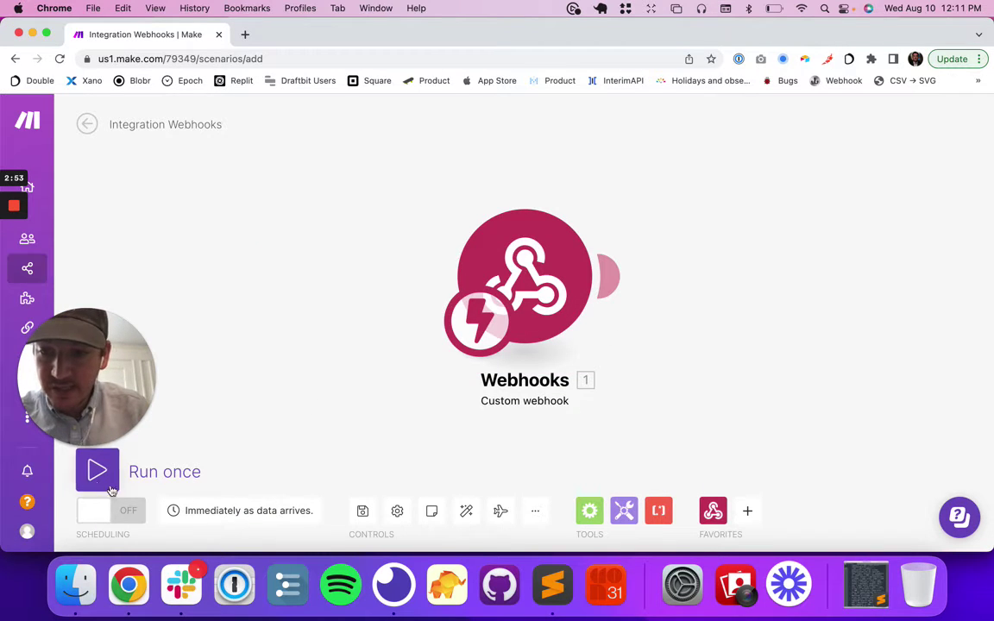
Run the Webhooks scenario once so it saves and waits for webhook data.
click(128, 511)
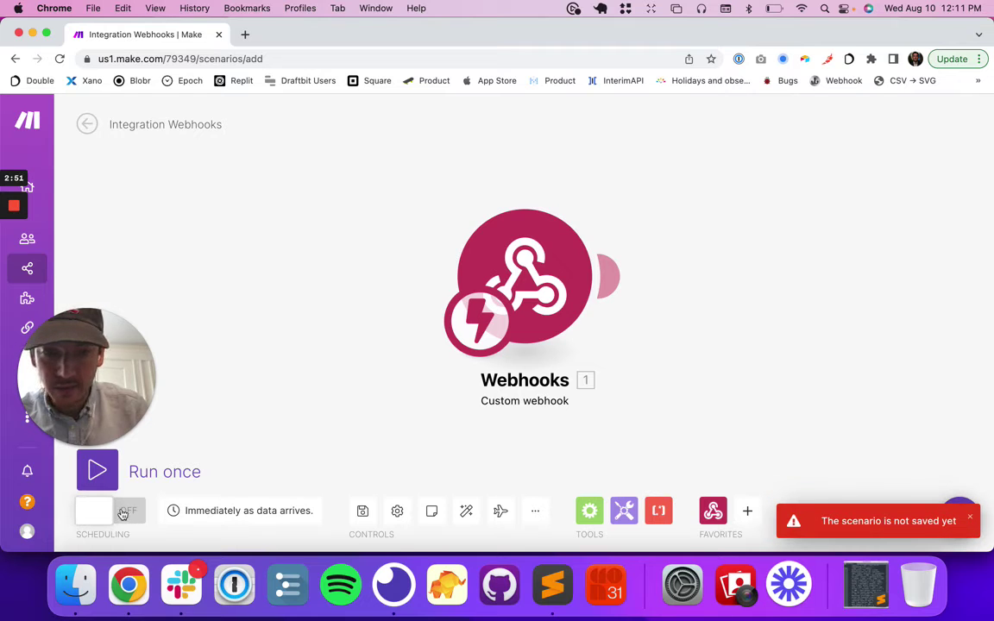
click(98, 472)
drag(98, 349, 134, 237)
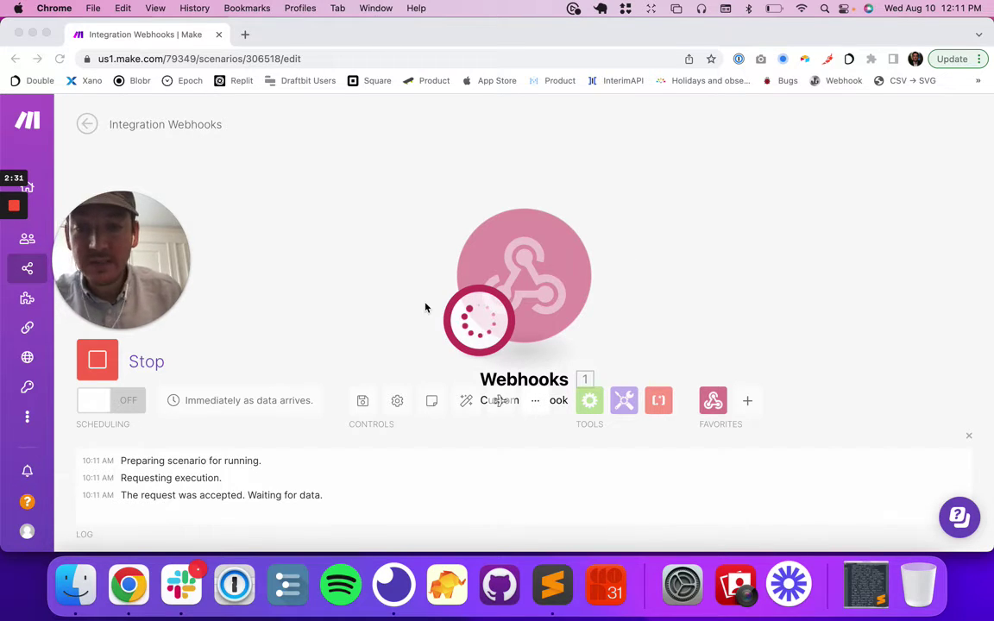
Copy the new job's uuid and look it up with GET /jobs/{job_uuid}.
key(super+Tab)
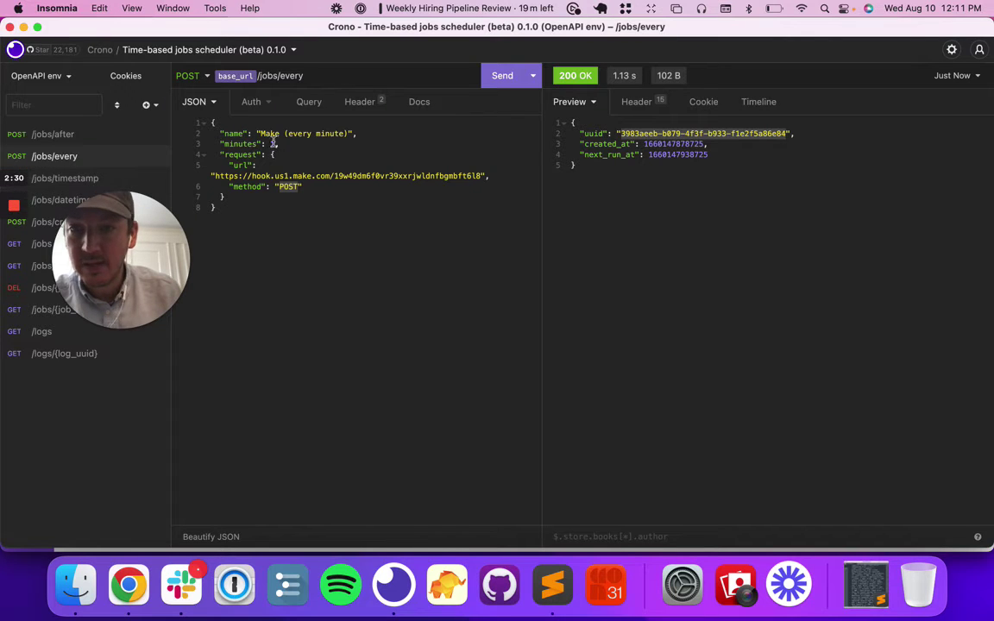
key(super+c)
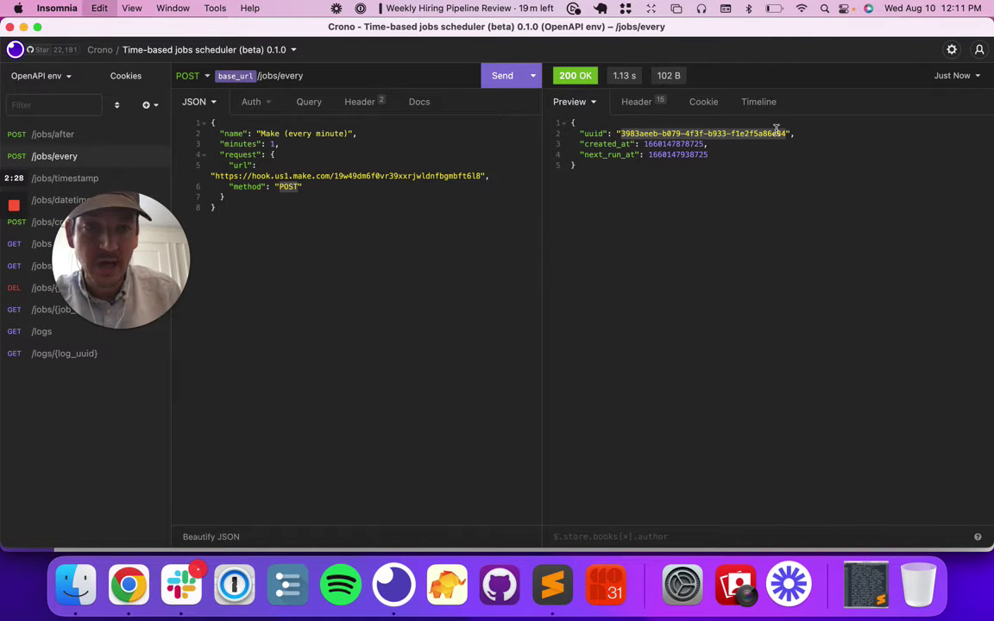
drag(140, 255, 125, 408)
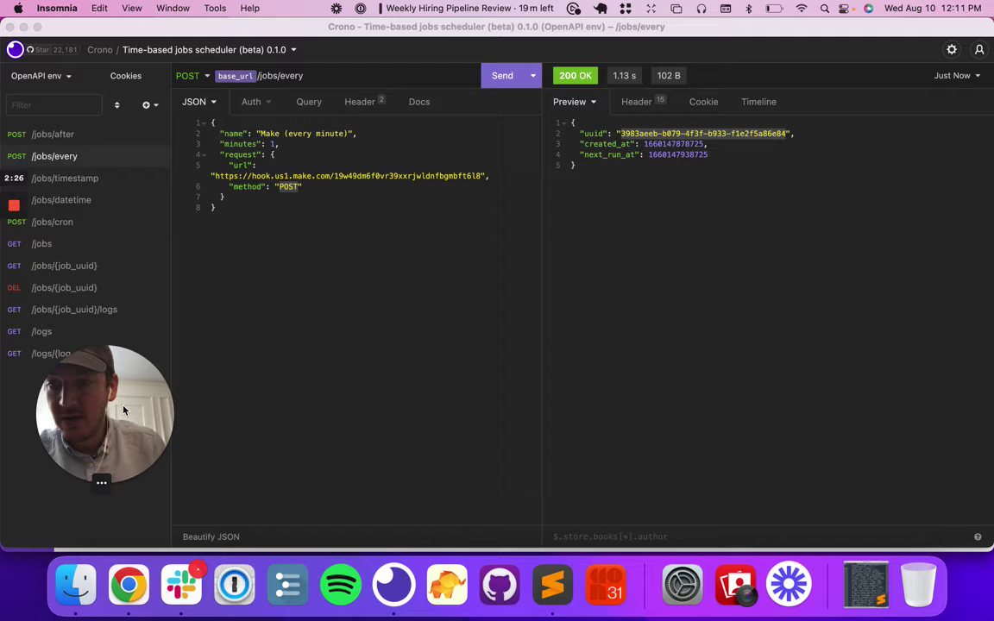
click(80, 267)
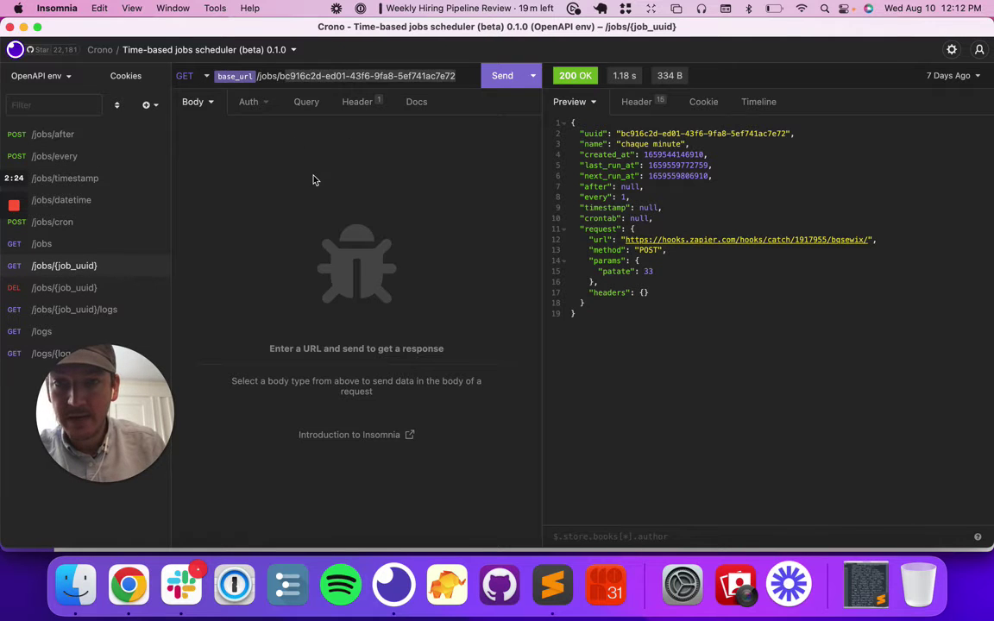
key(super+v)
click(502, 76)
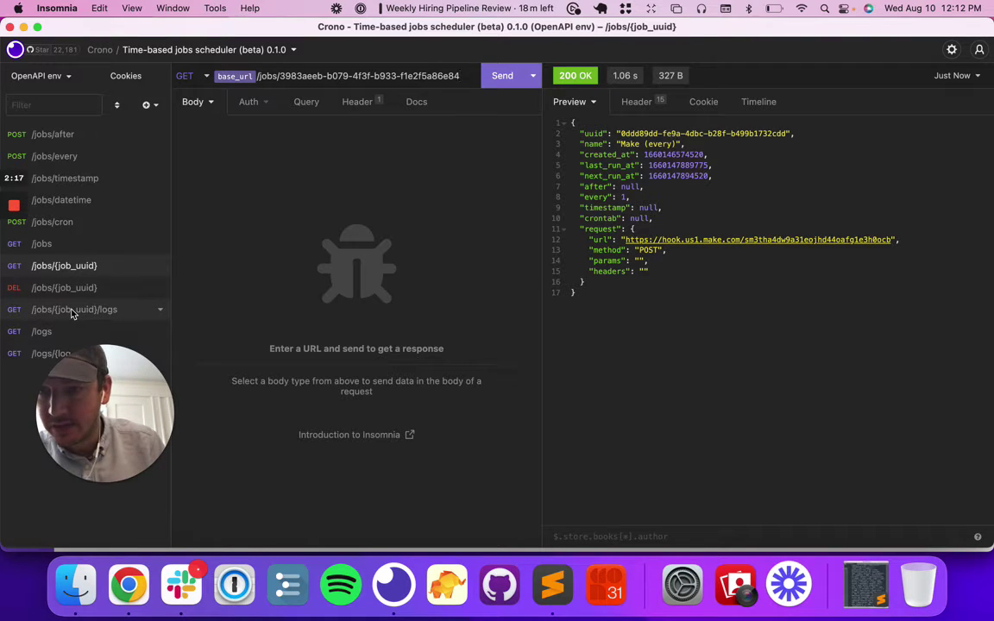
Paste the uuid into GET /logs/{log_uuid} and send it twice; it returns null.
click(67, 354)
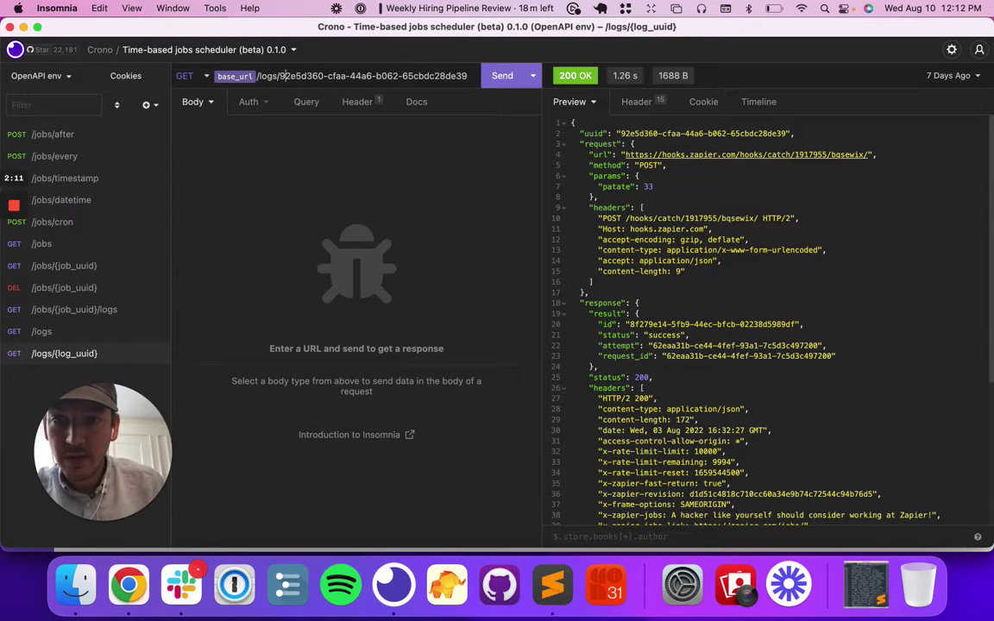
key(Left)
key(shift+super+Right)
key(super+v)
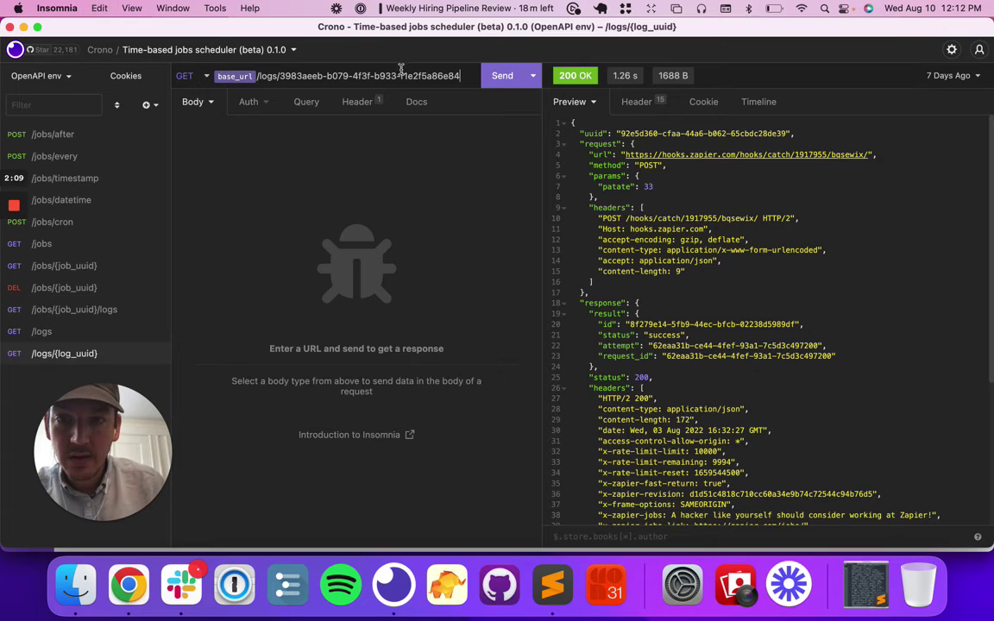
click(502, 75)
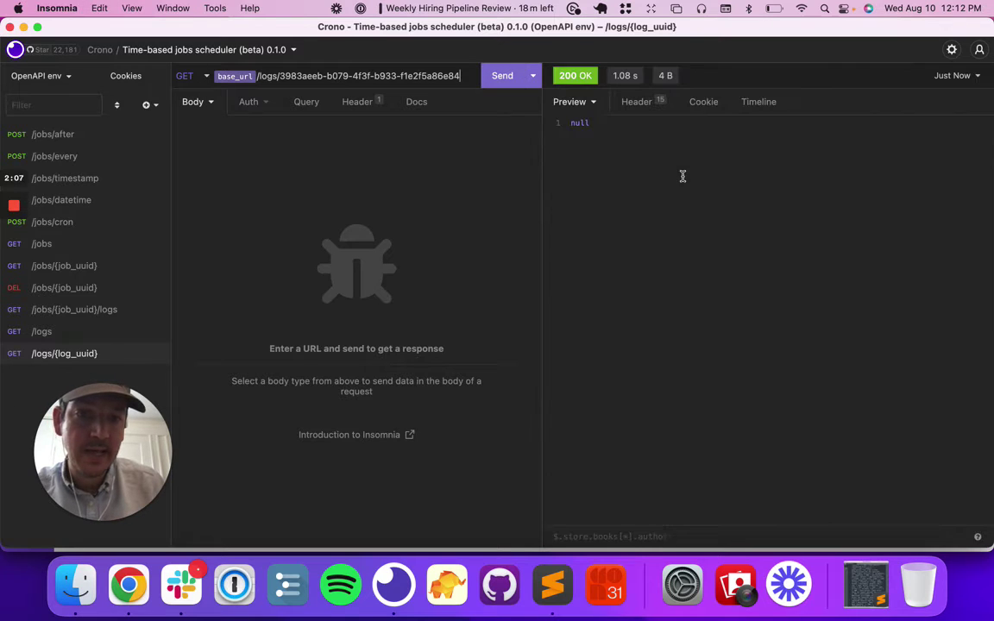
click(512, 78)
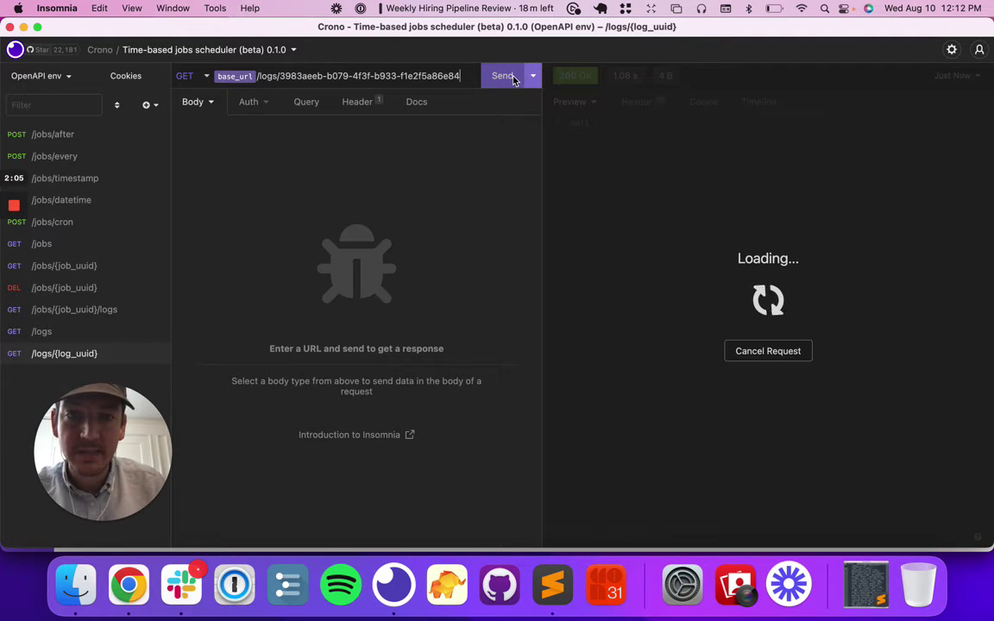
key(super+Tab)
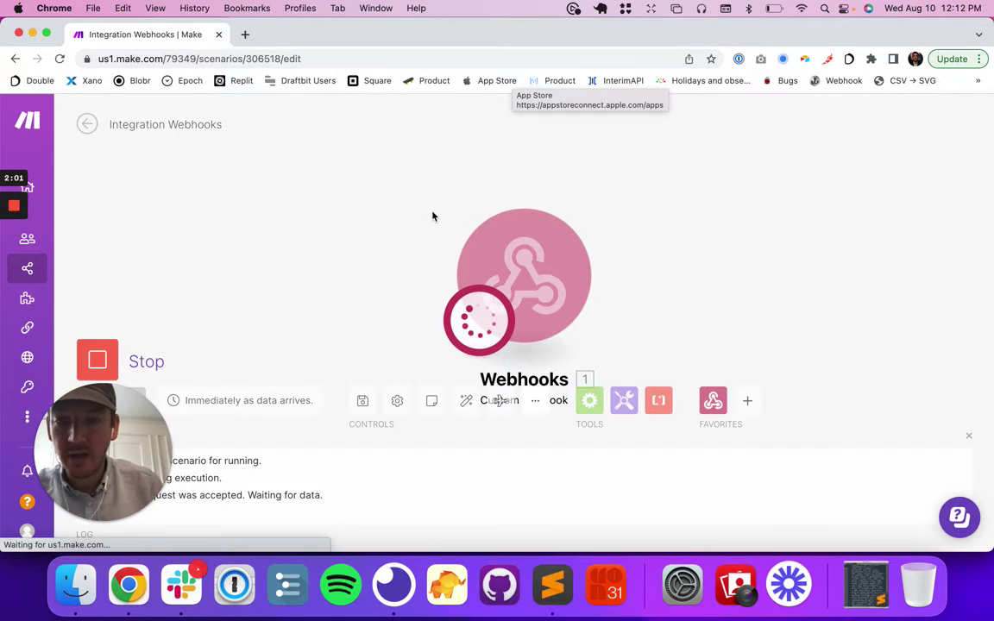
Stop the waiting run and turn on the scenario's scheduling.
drag(88, 409, 162, 192)
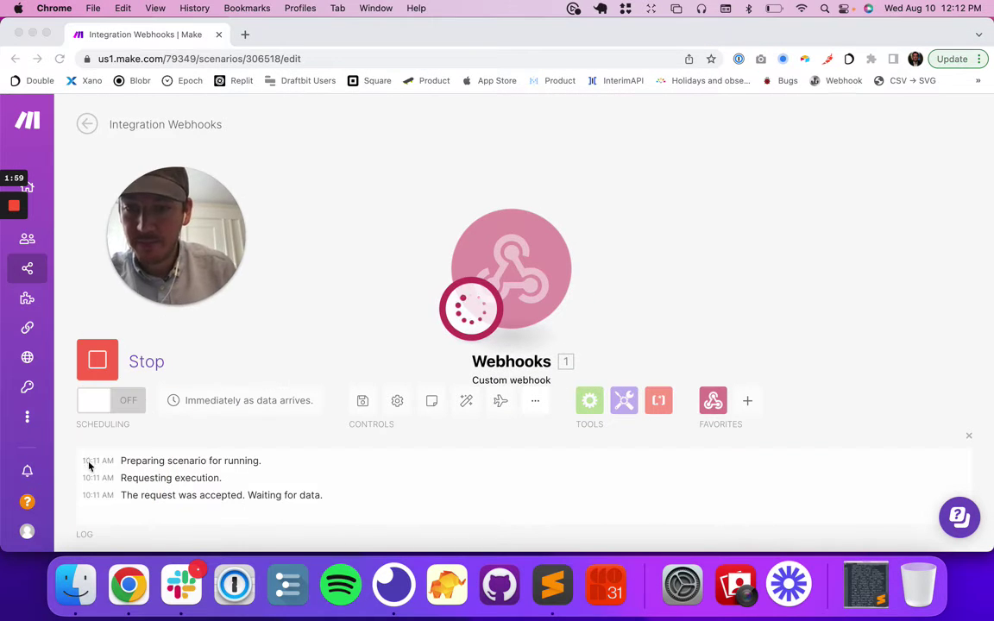
click(95, 360)
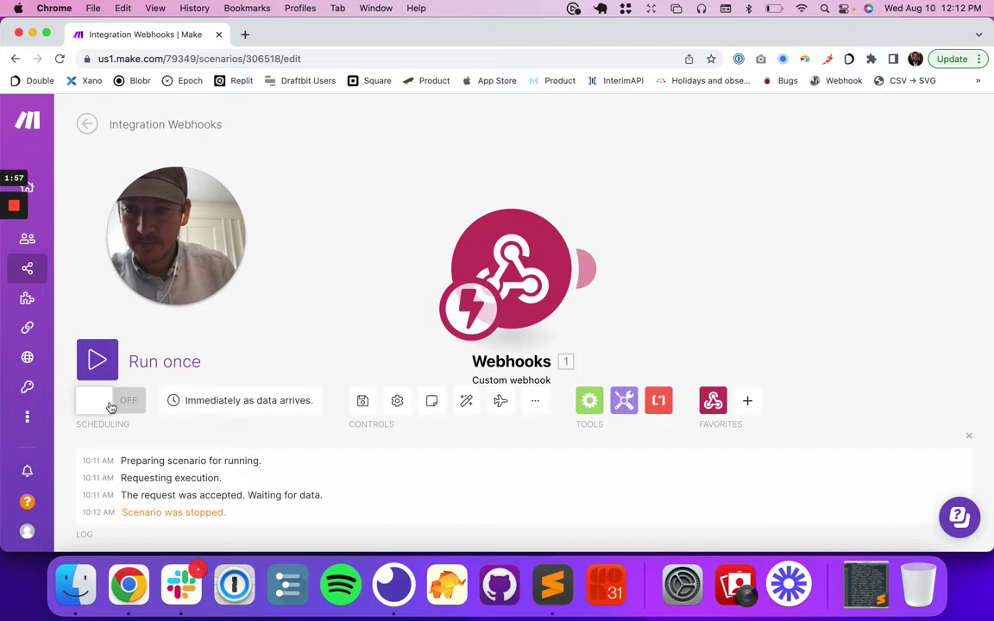
click(110, 405)
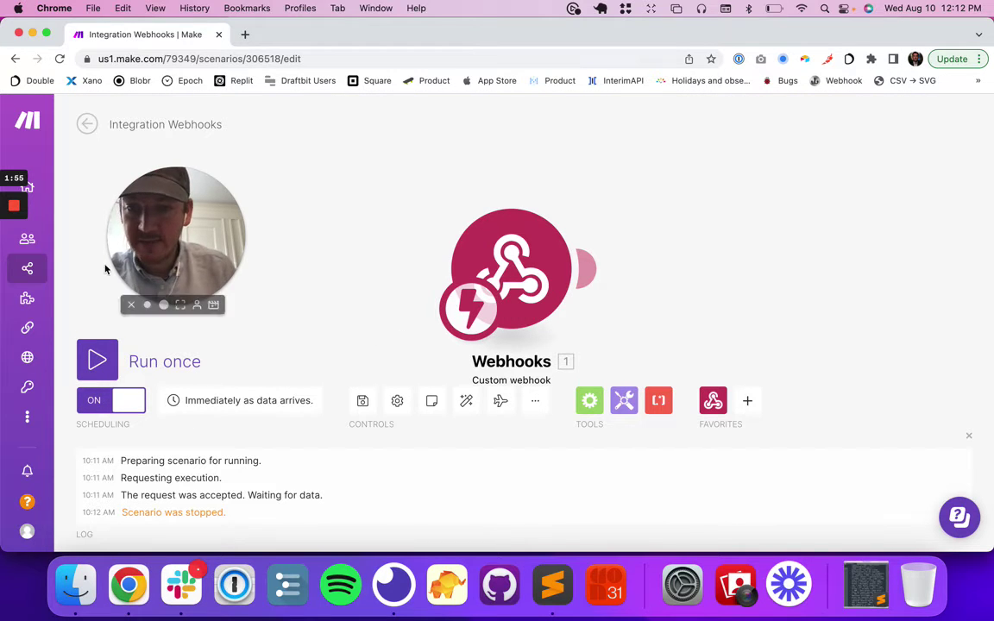
Rename the Integration Webhooks scenario to 'Crono 2'.
click(35, 268)
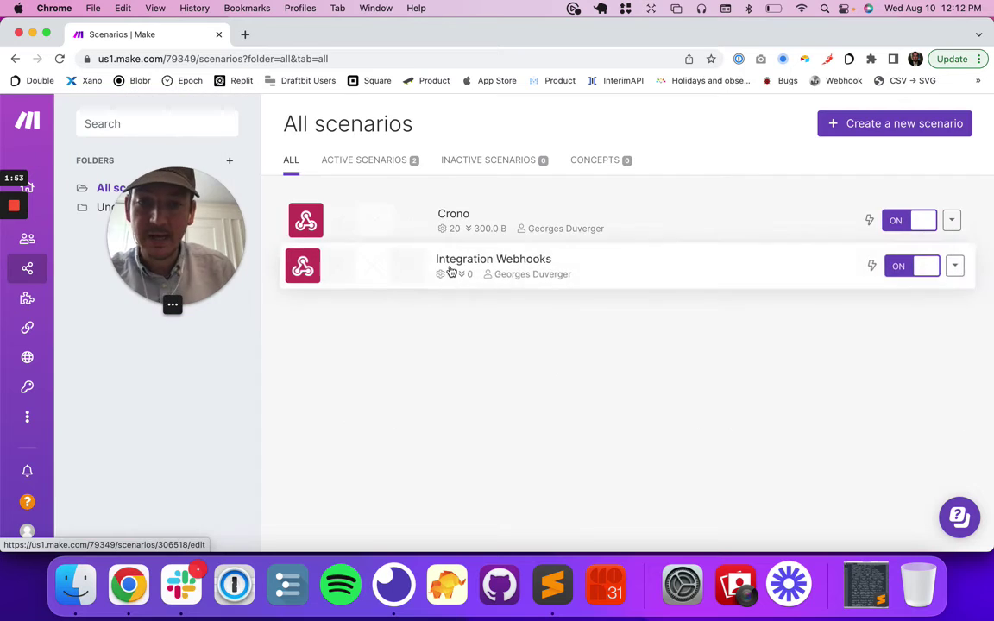
click(490, 266)
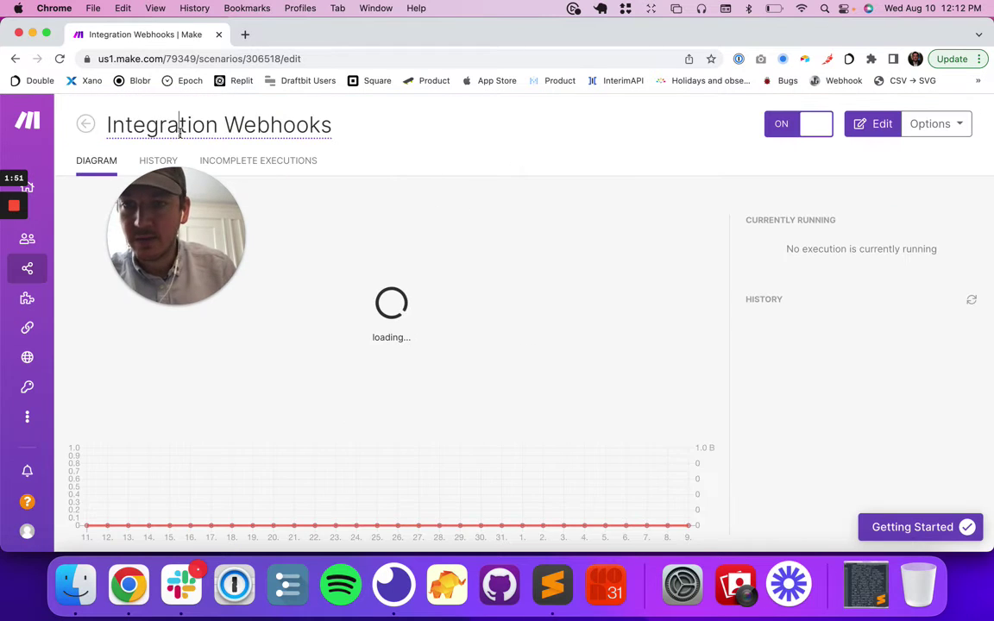
triple_click(180, 128)
text(Crono 2)
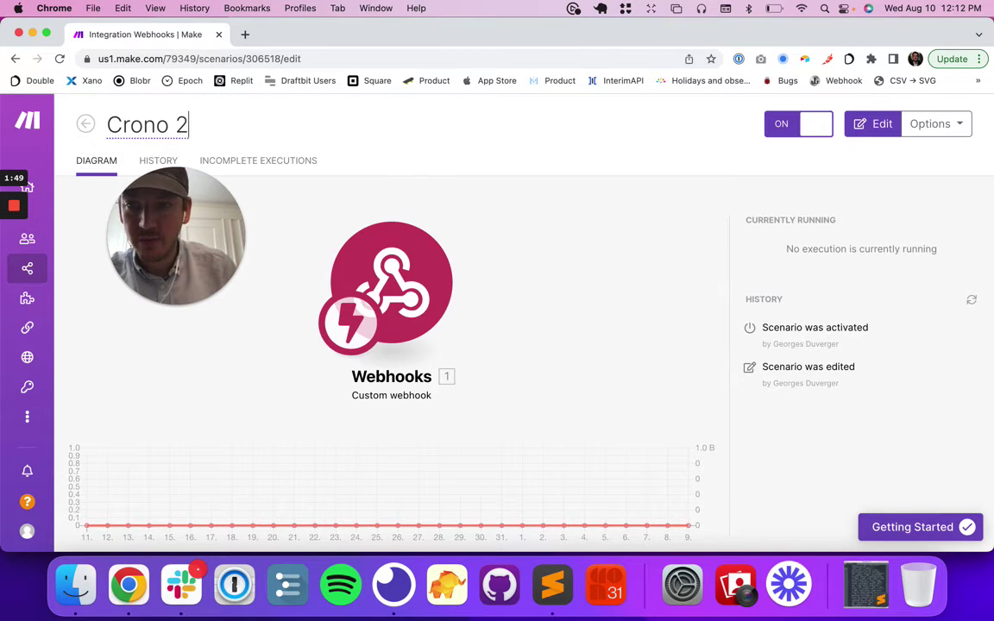
key(Return)
View Crono 2's history, showing only activation and edit entries, then resend Insomnia's log lookup.
click(35, 268)
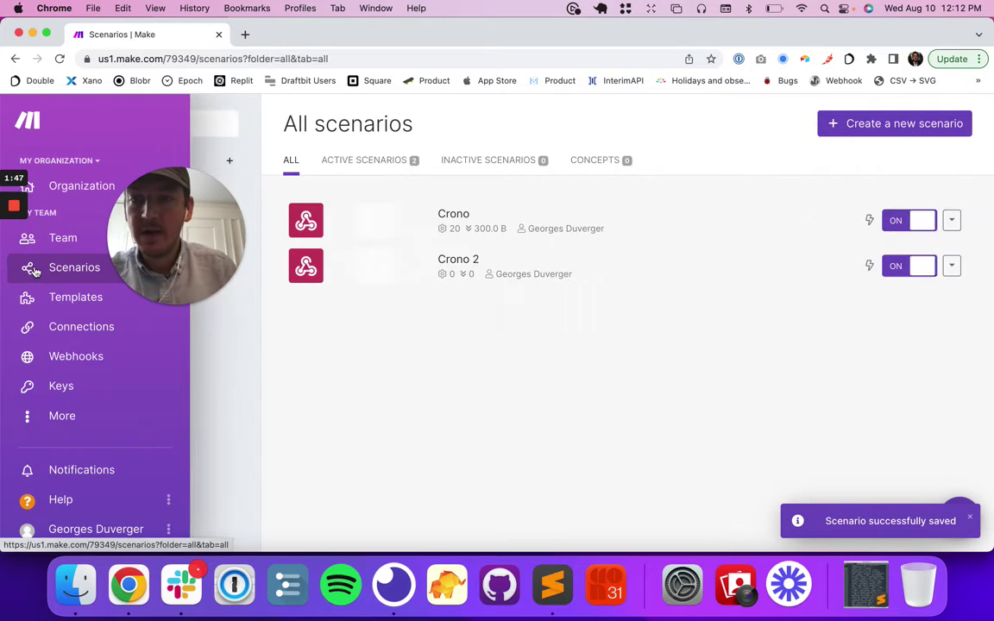
click(460, 269)
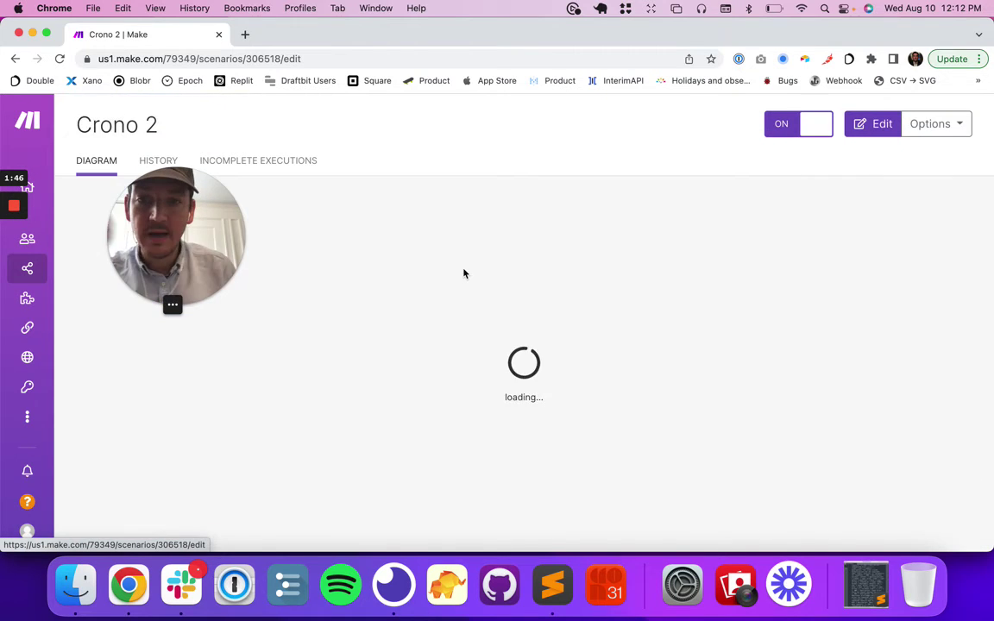
click(153, 162)
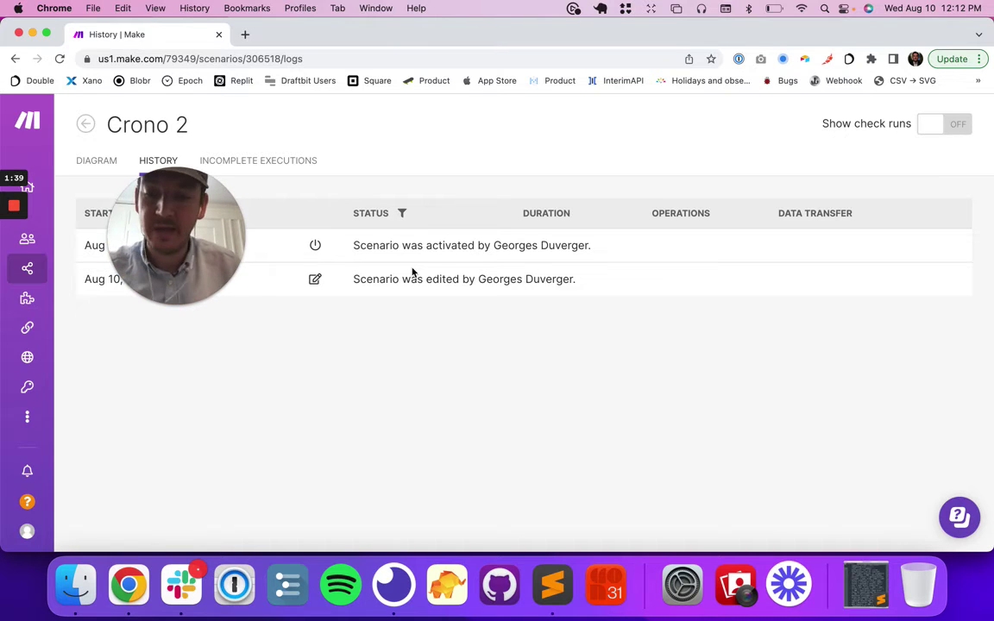
key(super+Tab)
click(502, 77)
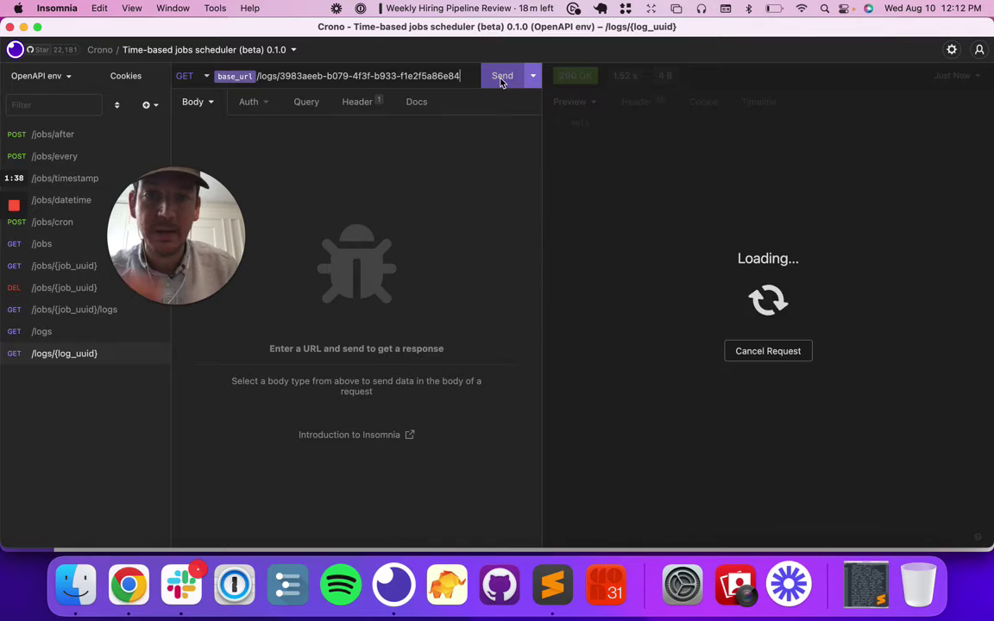
Resend the log lookup twice, getting null, then bring up the /jobs/cron request '5 0 * 8 *'.
click(502, 78)
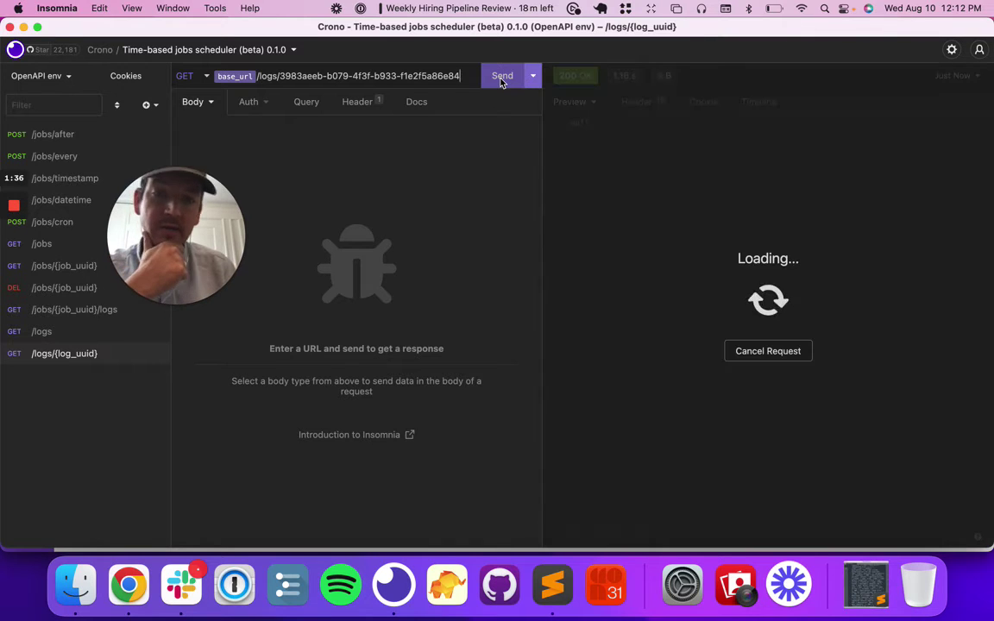
click(501, 78)
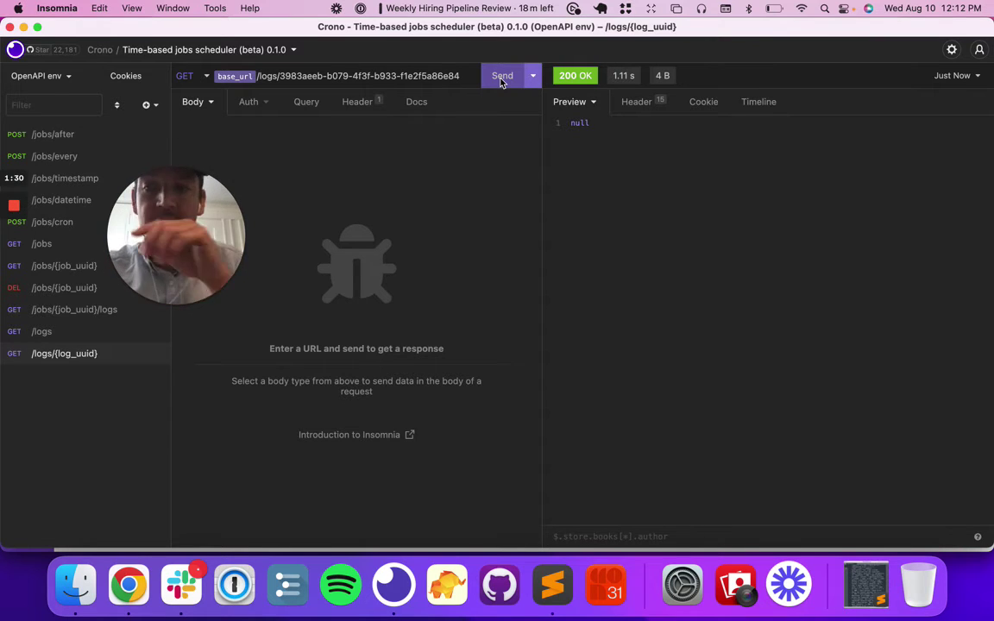
drag(177, 229, 90, 450)
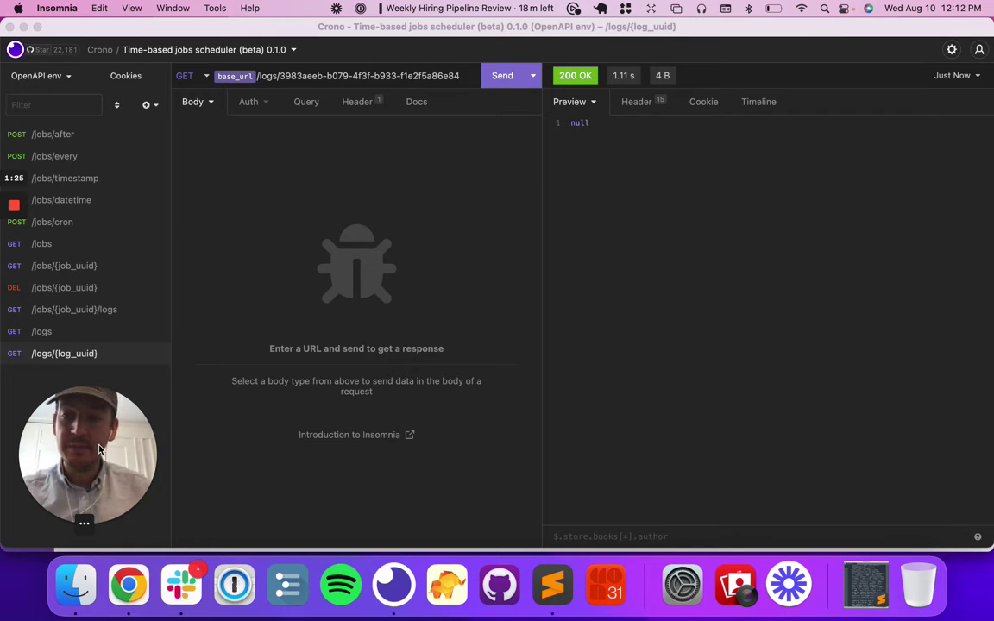
click(75, 226)
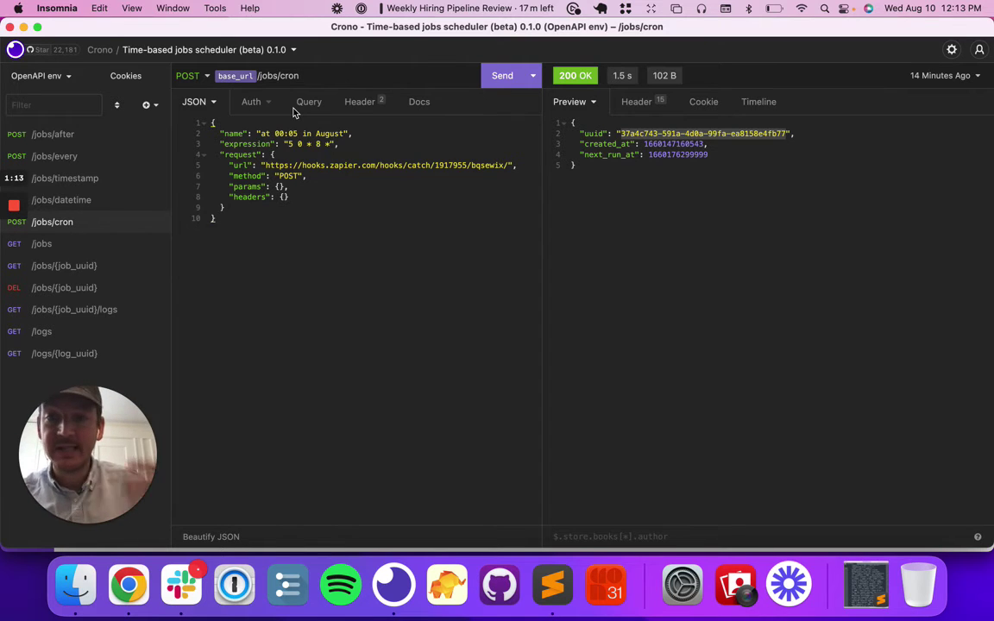
Select the cron expression 5 0 * 8 * and search 'cronguru' in a new Chrome tab.
drag(288, 143, 330, 145)
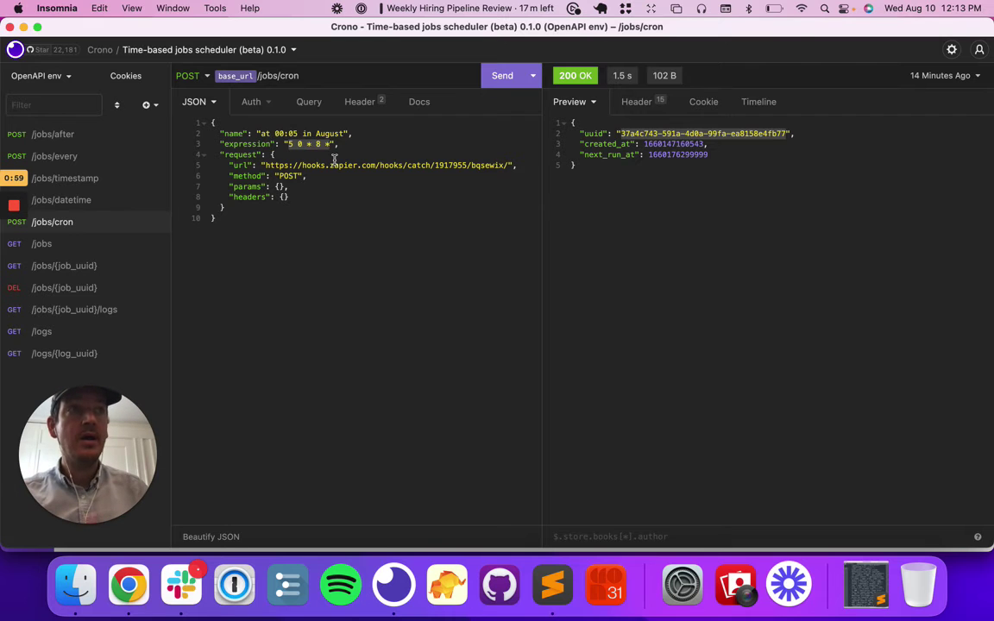
key(super+Tab)
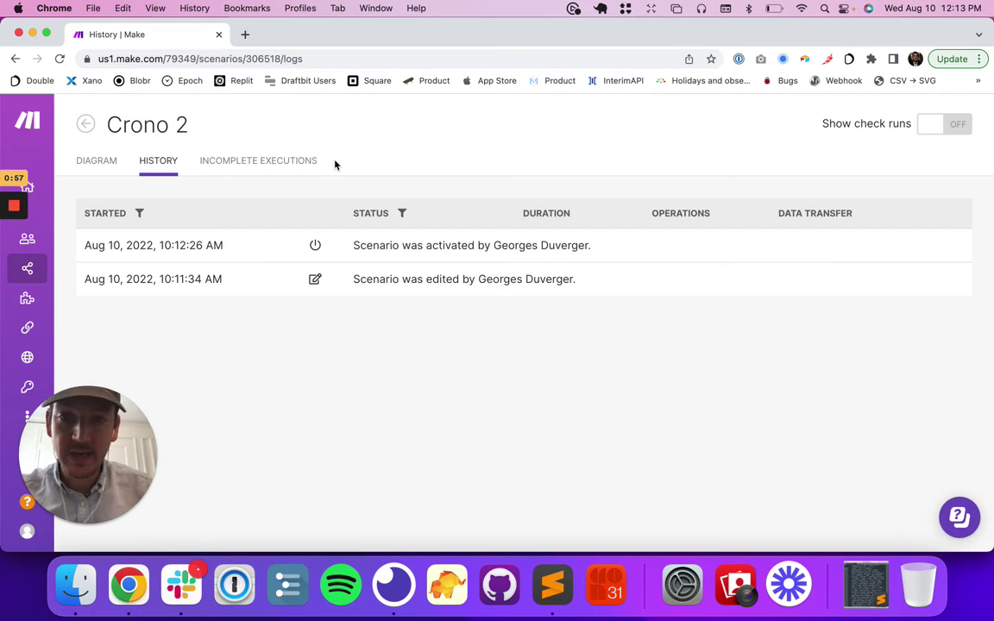
key(super+t)
text(crongur)
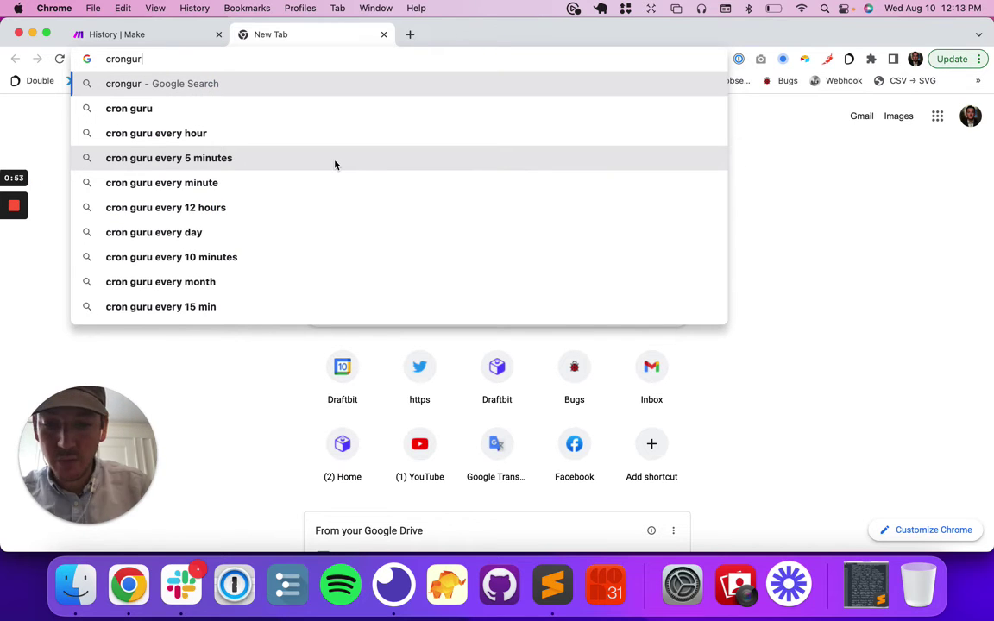
text(u)
Open crontab.guru from the search results and select its example expression 5 4 * * *.
key(Return)
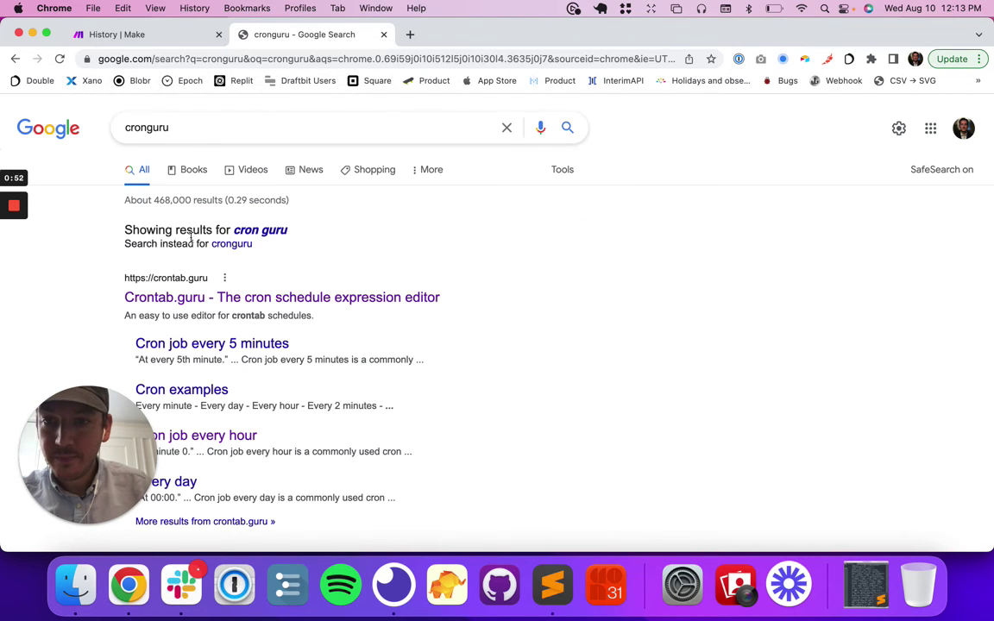
click(193, 298)
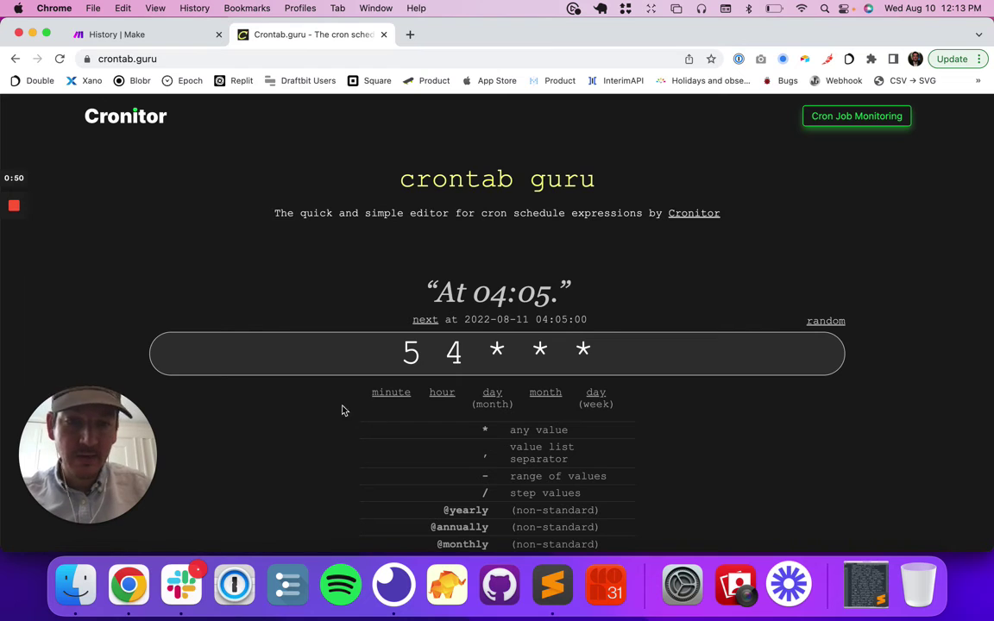
drag(409, 350, 595, 349)
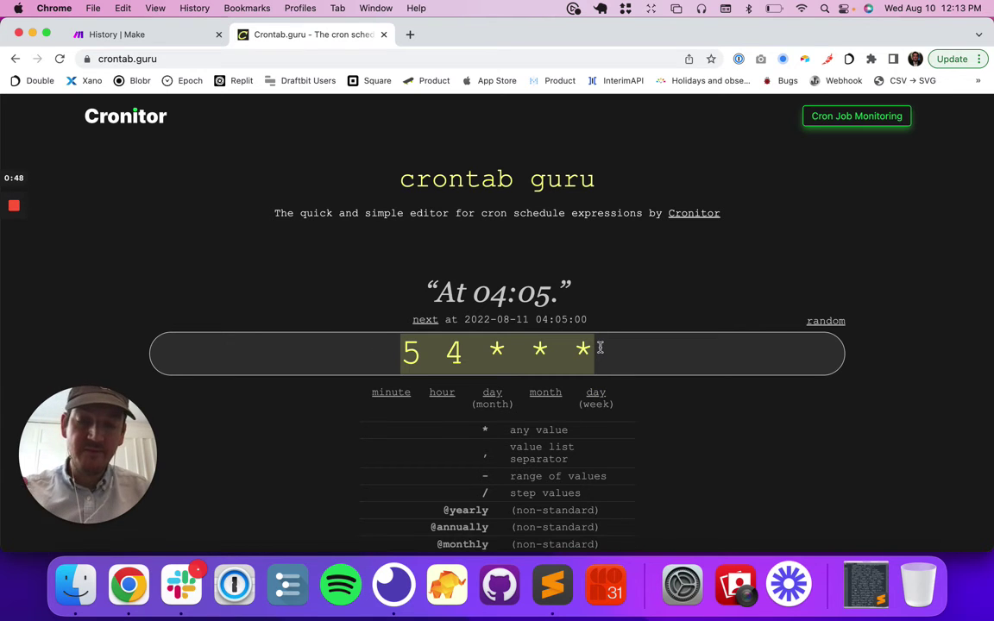
Cycle through several random cron examples, ending on 0 0 1,15 * 3.
click(818, 324)
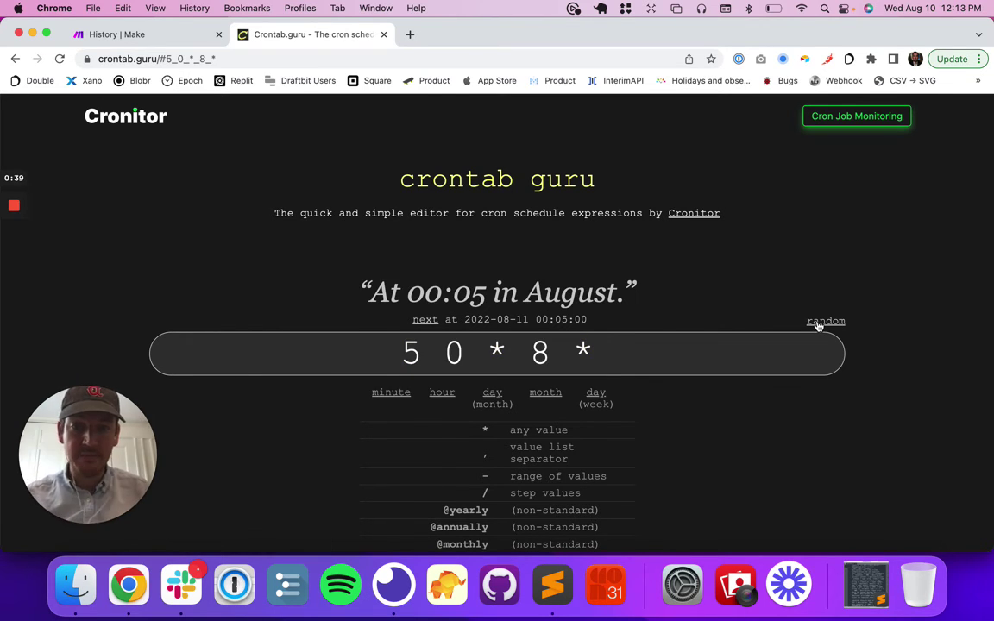
click(817, 325)
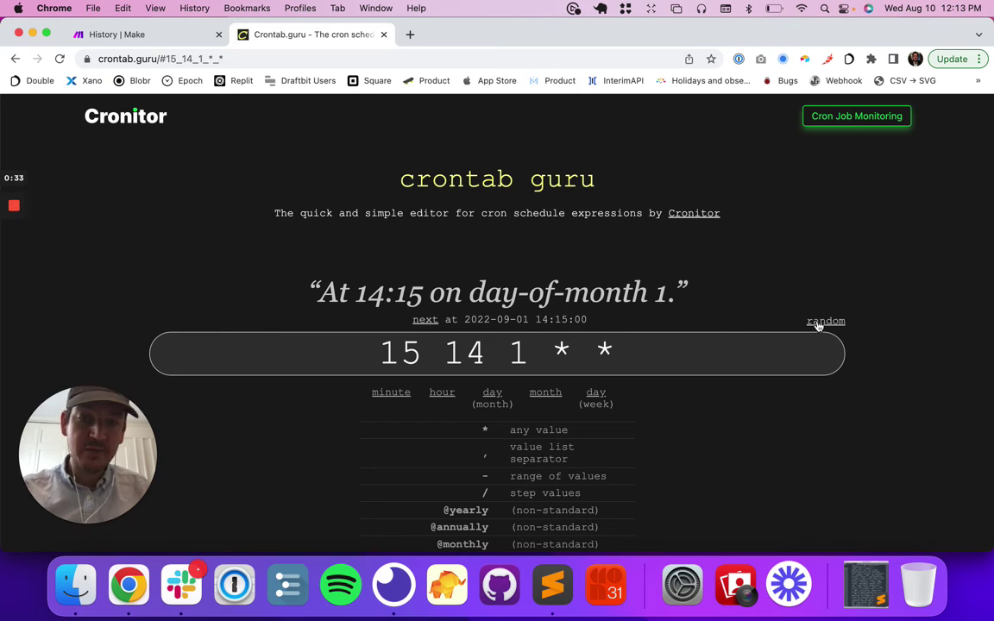
click(817, 325)
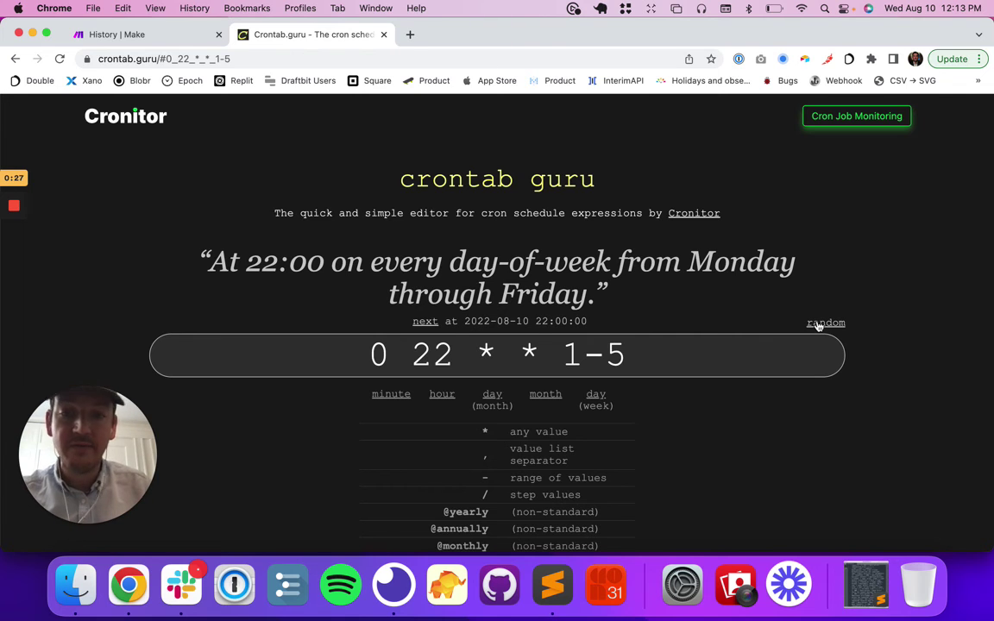
click(818, 325)
click(818, 324)
click(818, 325)
click(818, 324)
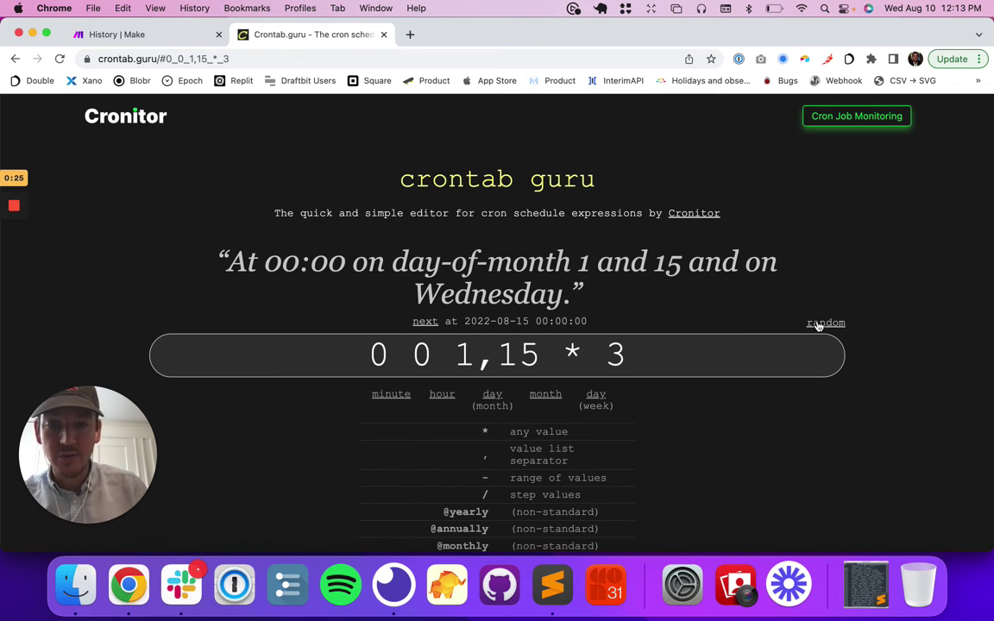
key(super+Tab)
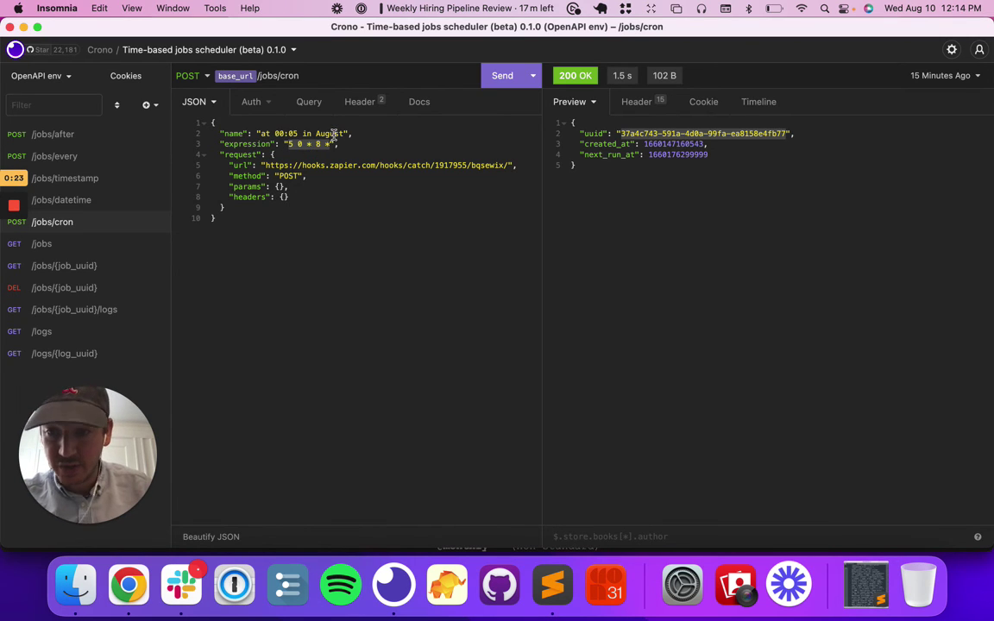
Reload Crono 2's History in Make to confirm the successful 10:13:30 AM run.
key(super+Tab)
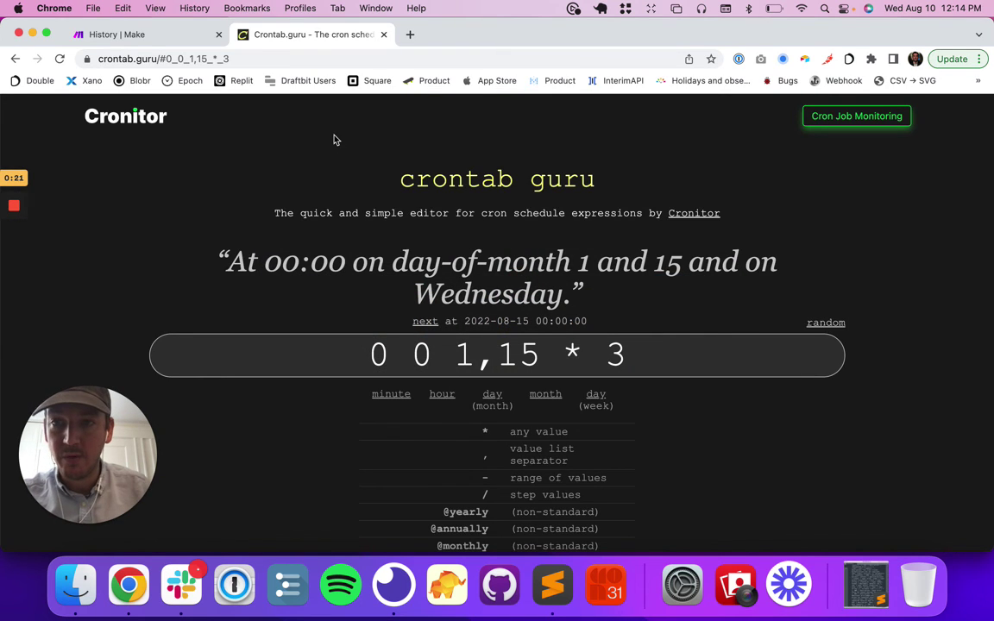
key(ctrl+shift+Tab)
key(super+r)
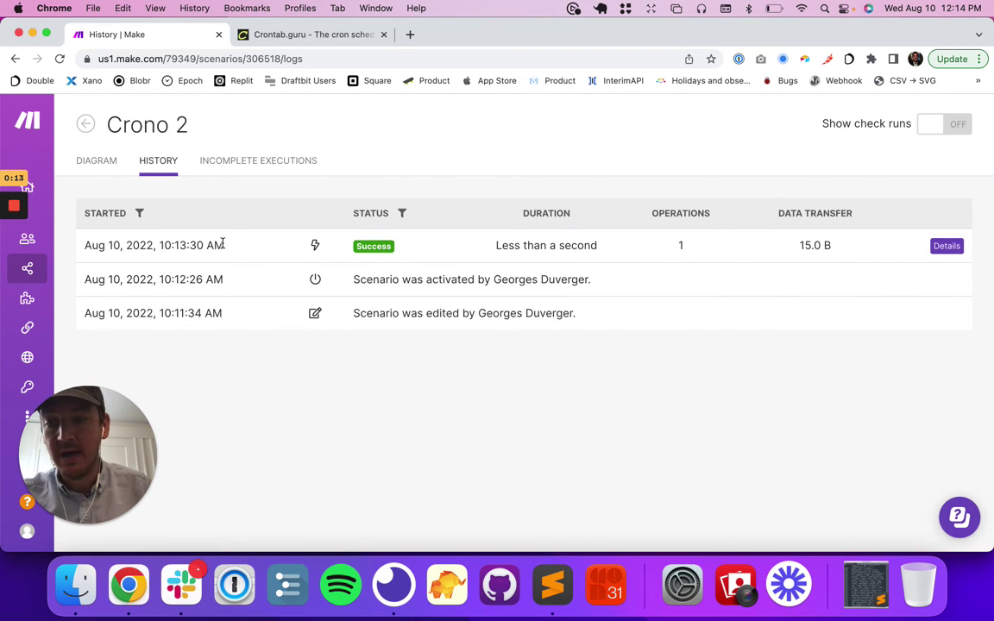
Resend the August 00:05 cron job request from Insomnia, getting 200 OK.
key(super+Tab)
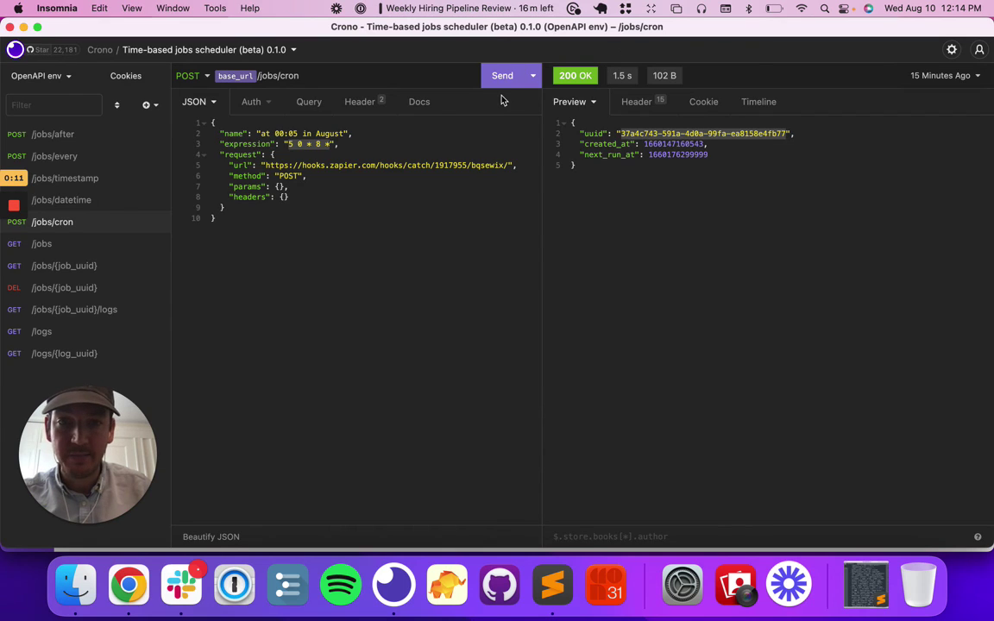
click(502, 75)
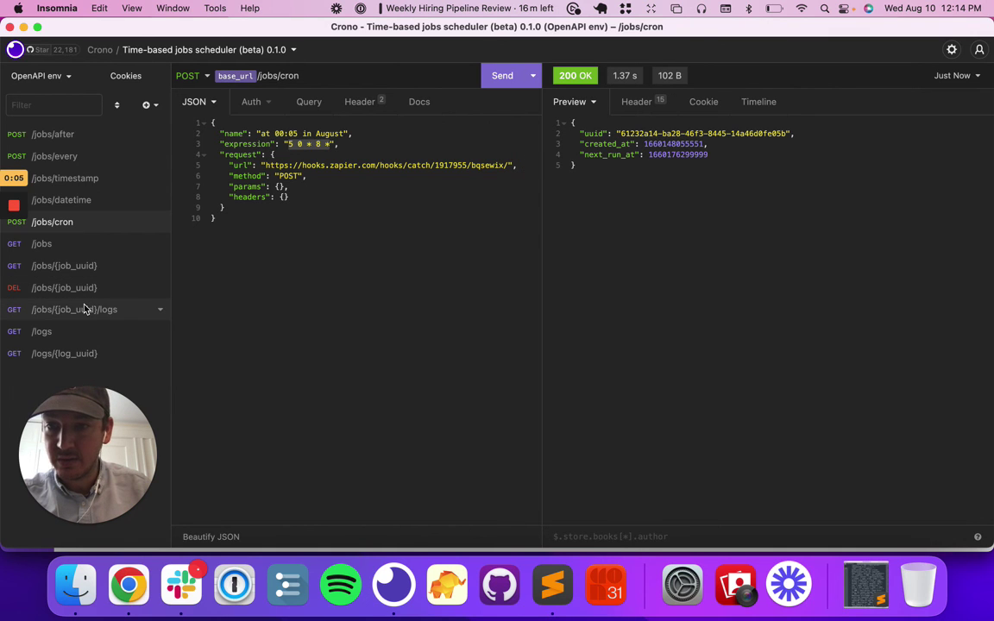
key(super+Tab)
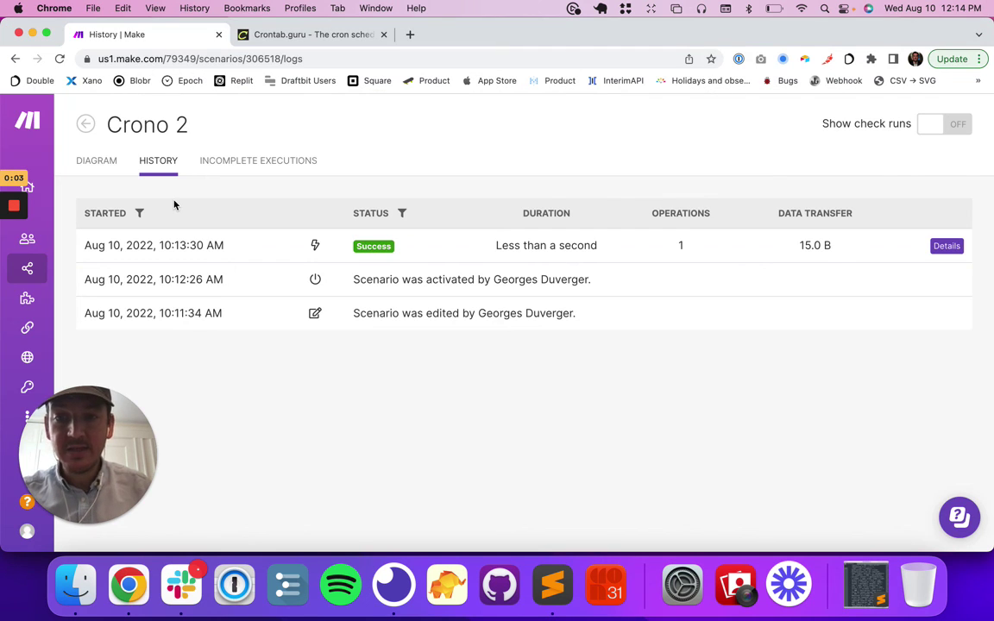